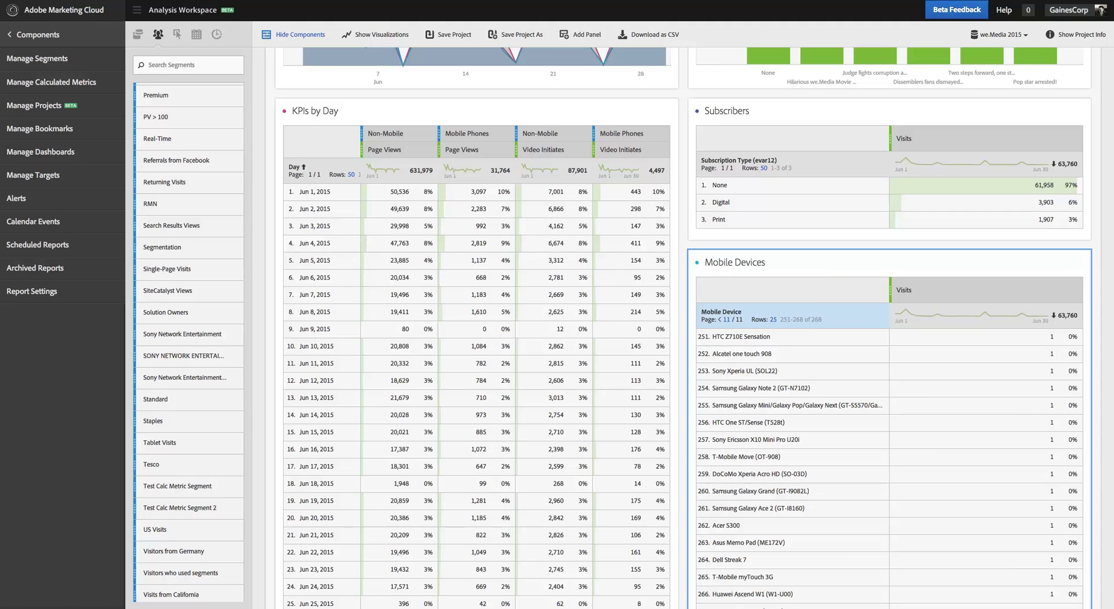
# Return the Mobile Devices table to page 1 of 11, listing Unspecified, Apple iPad and Apple iPhone first.
pyautogui.scroll(5, 821, 253)
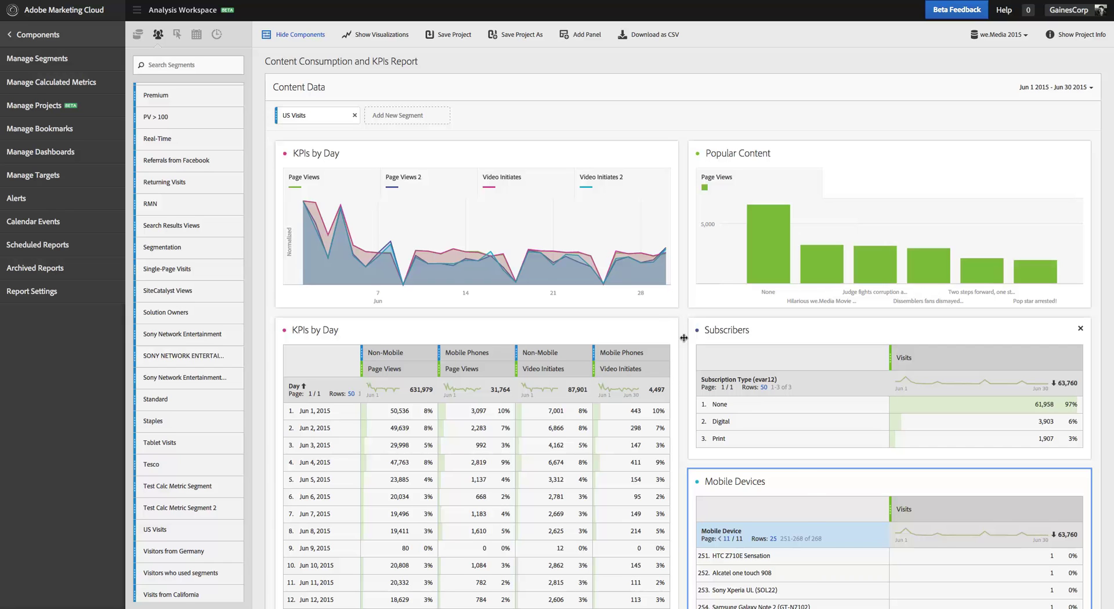
pyautogui.scroll(-2, 683, 386)
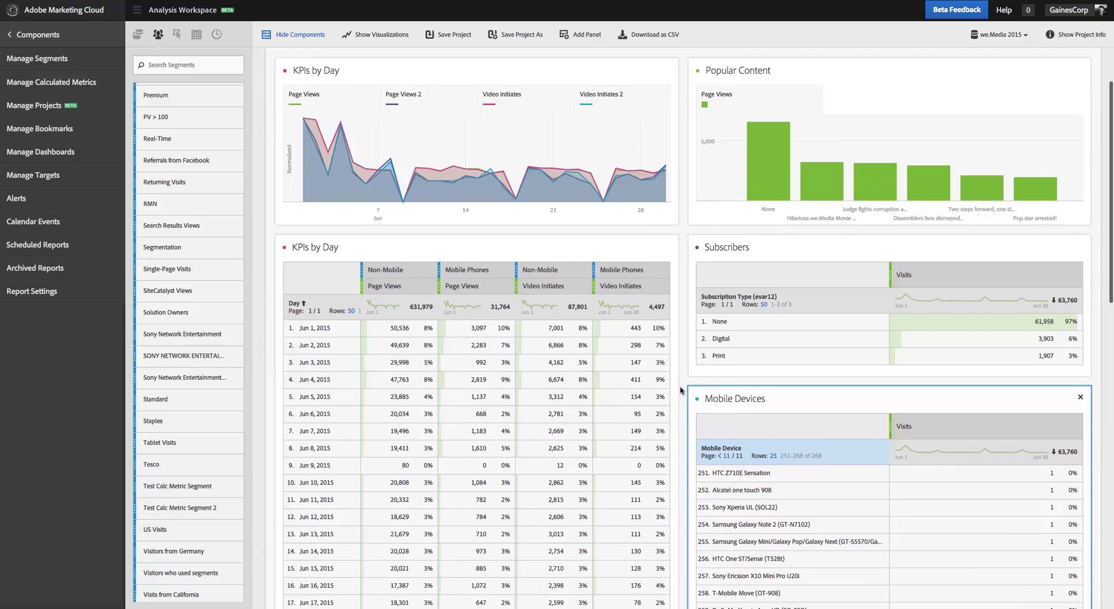
pyautogui.scroll(-1, 682, 387)
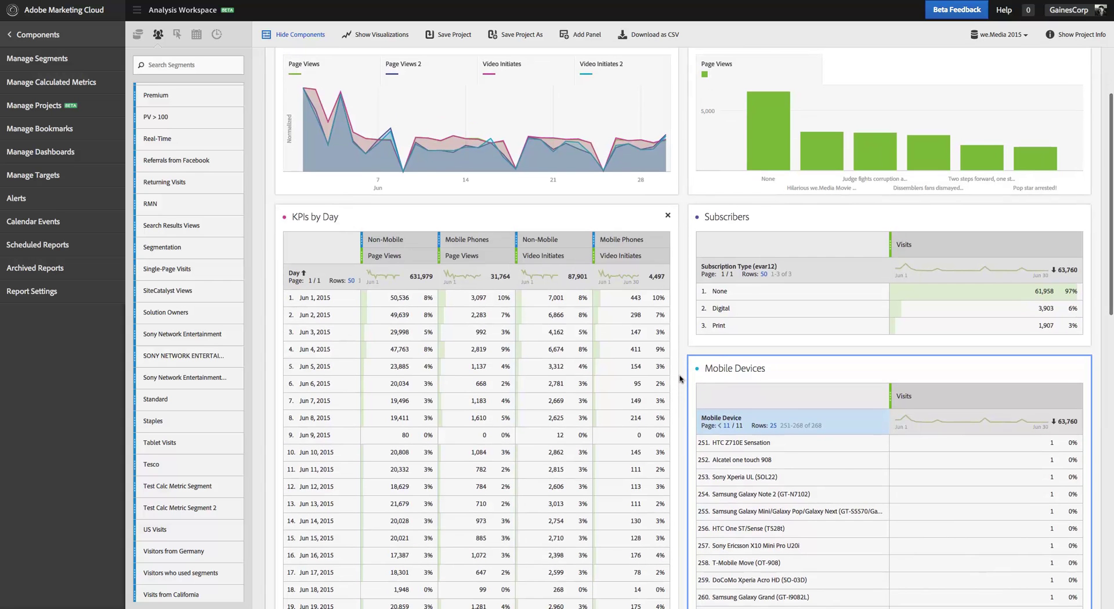
pyautogui.scroll(1, 734, 426)
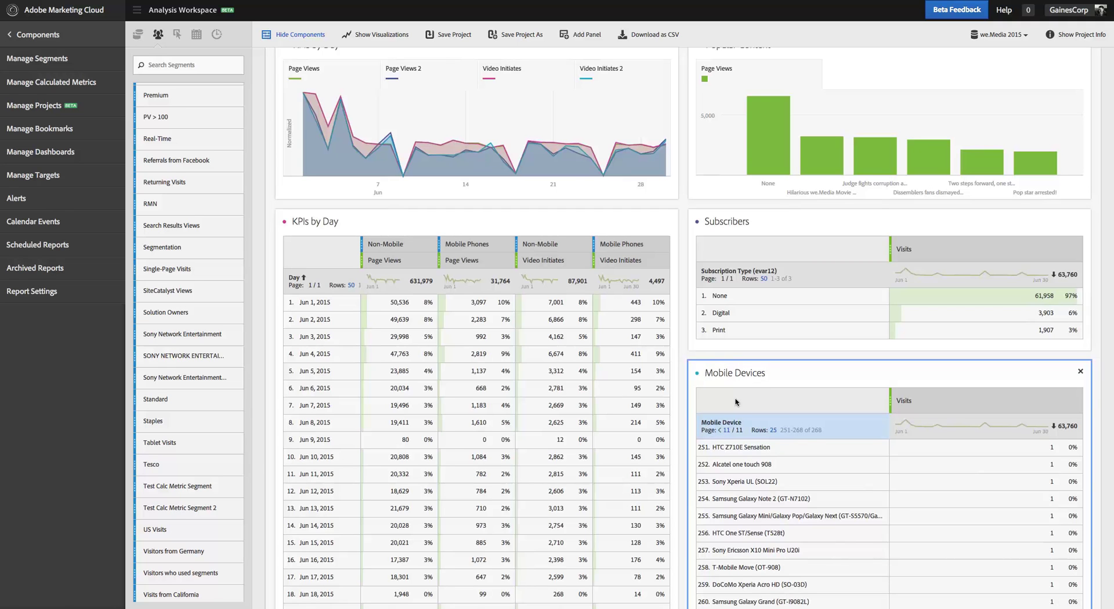
pyautogui.scroll(1, 727, 401)
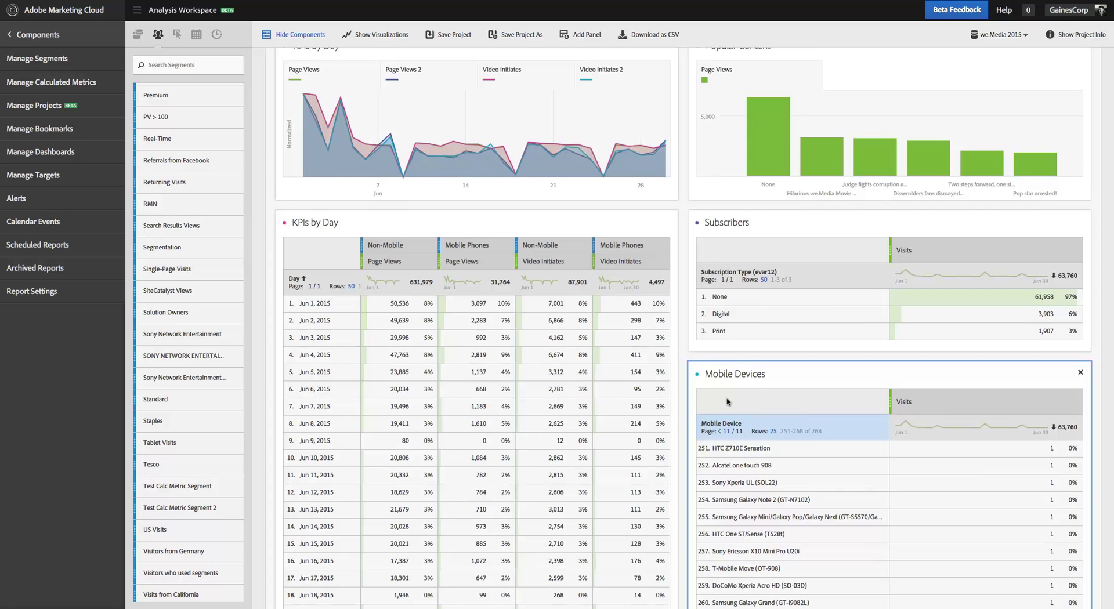
pyautogui.scroll(-1, 729, 403)
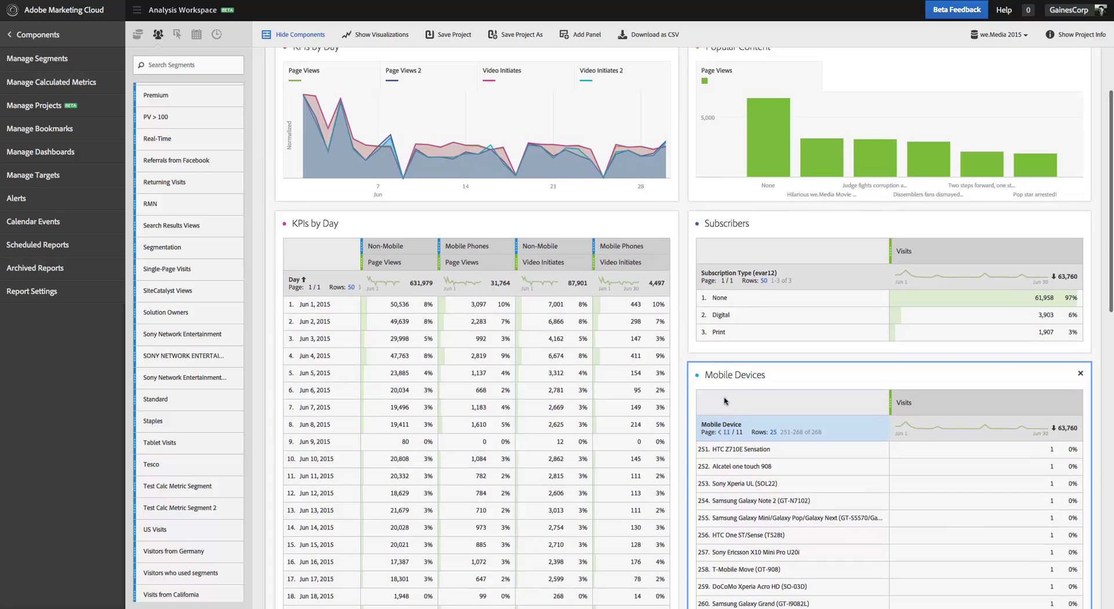
pyautogui.scroll(-2, 725, 398)
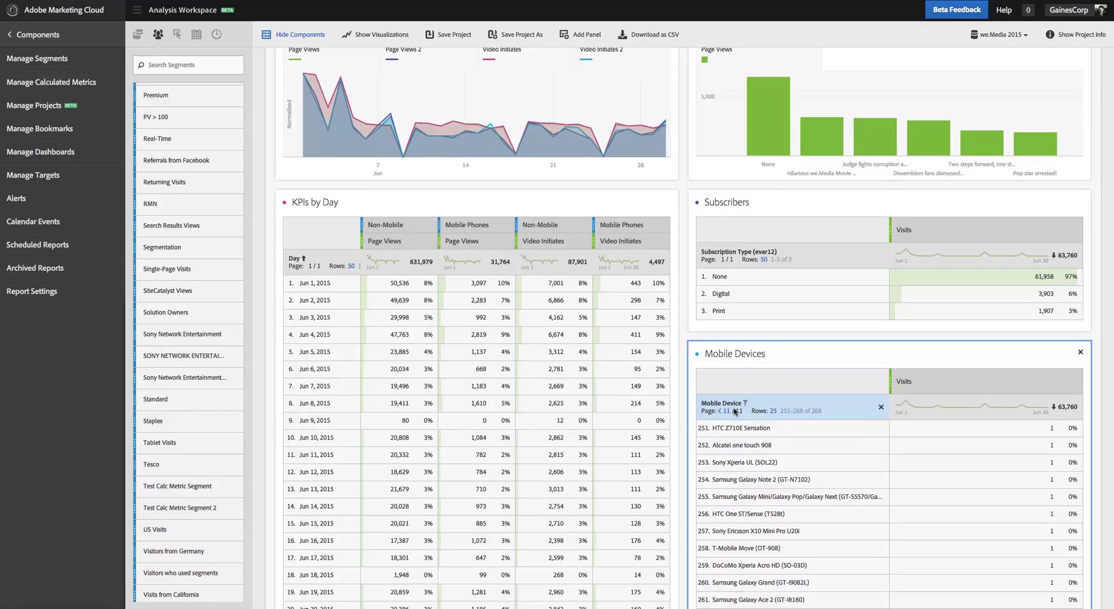
pyautogui.click(721, 412)
pyautogui.scroll(1, 715, 439)
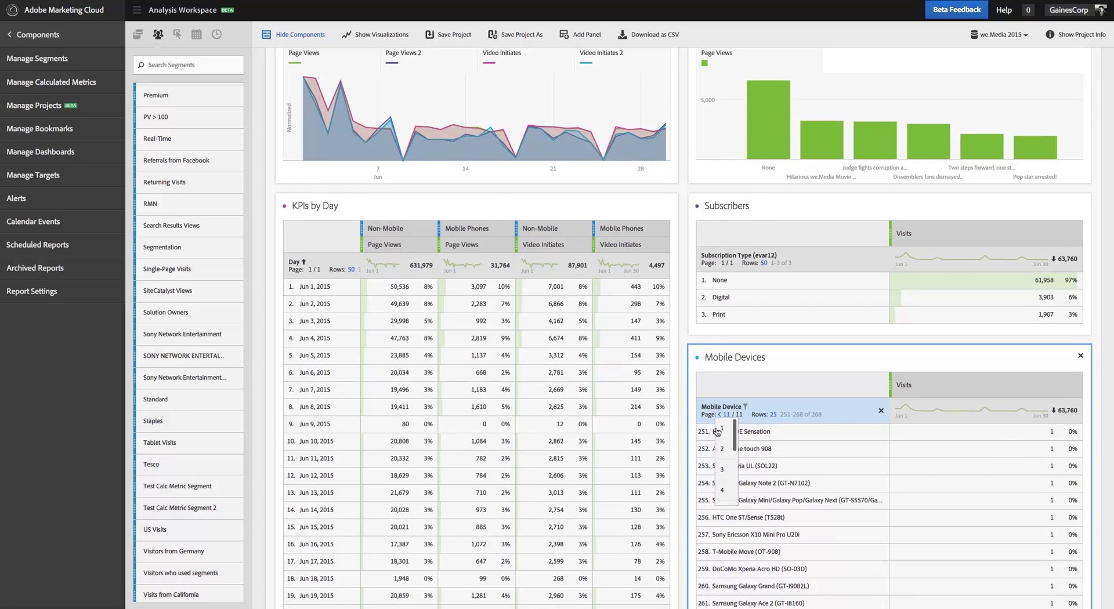
pyautogui.click(720, 441)
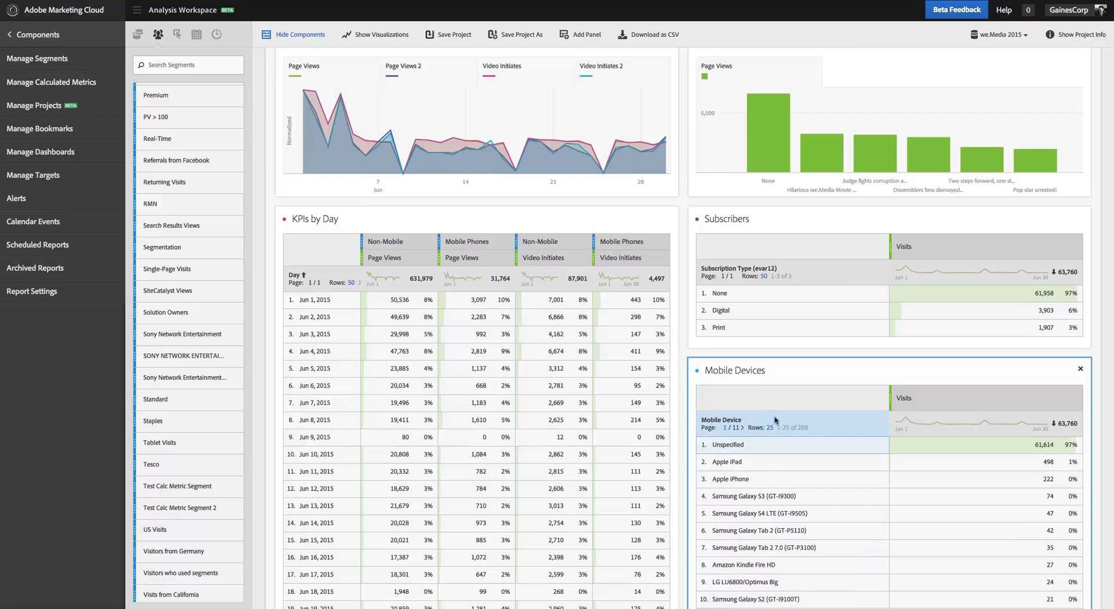
pyautogui.scroll(-2, 738, 416)
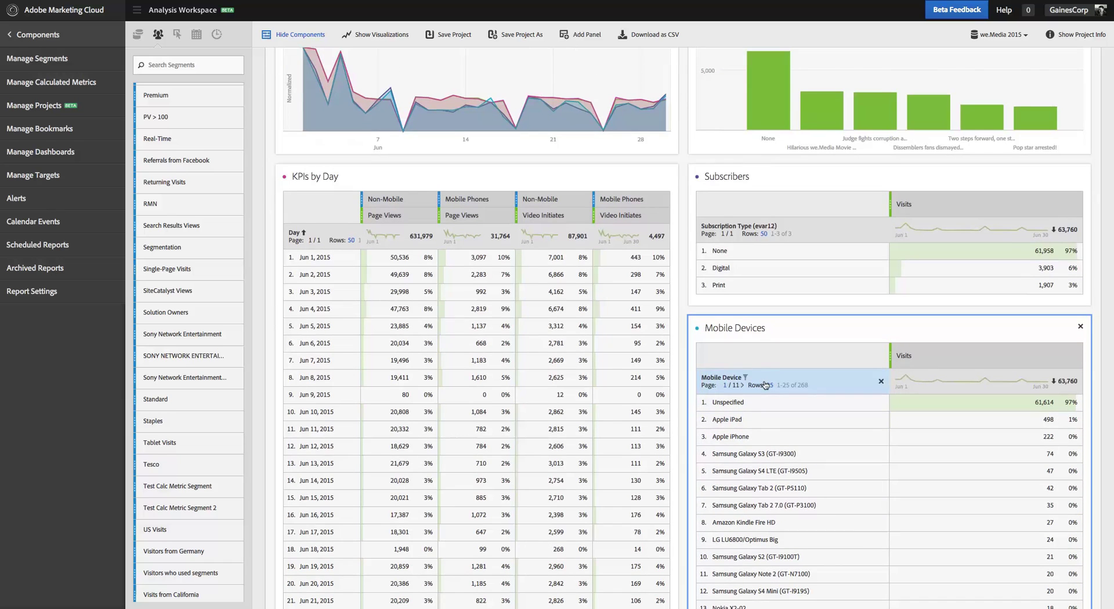
pyautogui.click(767, 386)
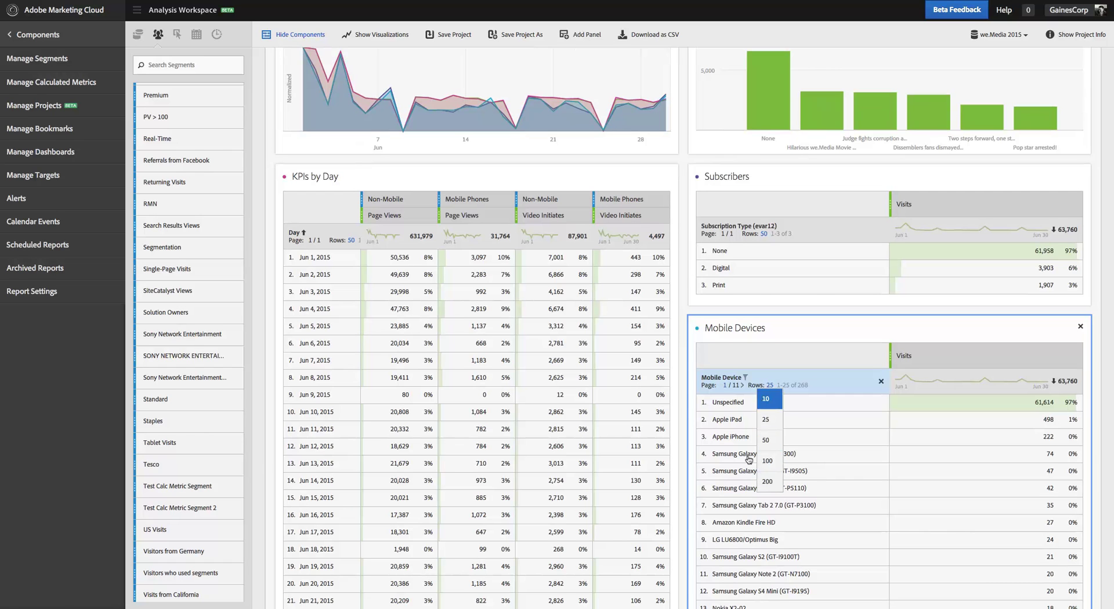
pyautogui.click(789, 335)
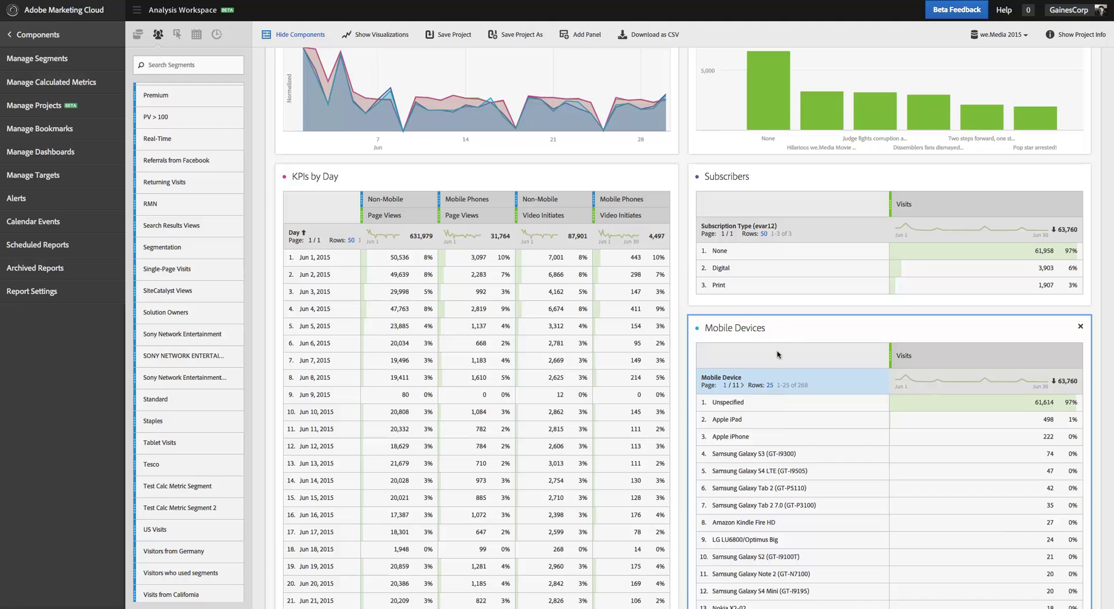
pyautogui.click(766, 386)
pyautogui.click(764, 460)
pyautogui.click(768, 385)
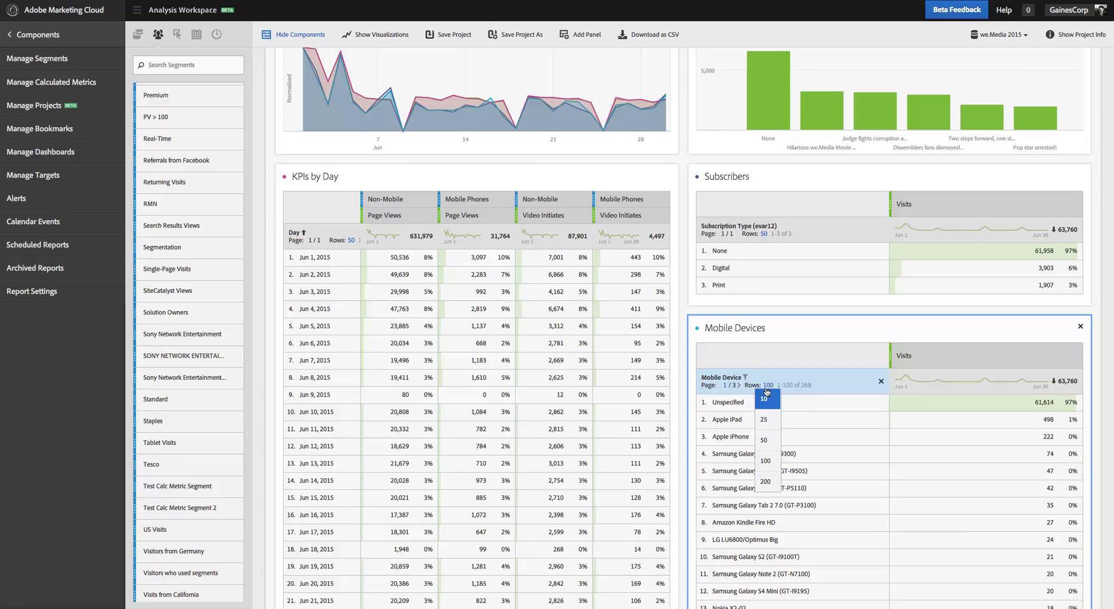
pyautogui.click(759, 420)
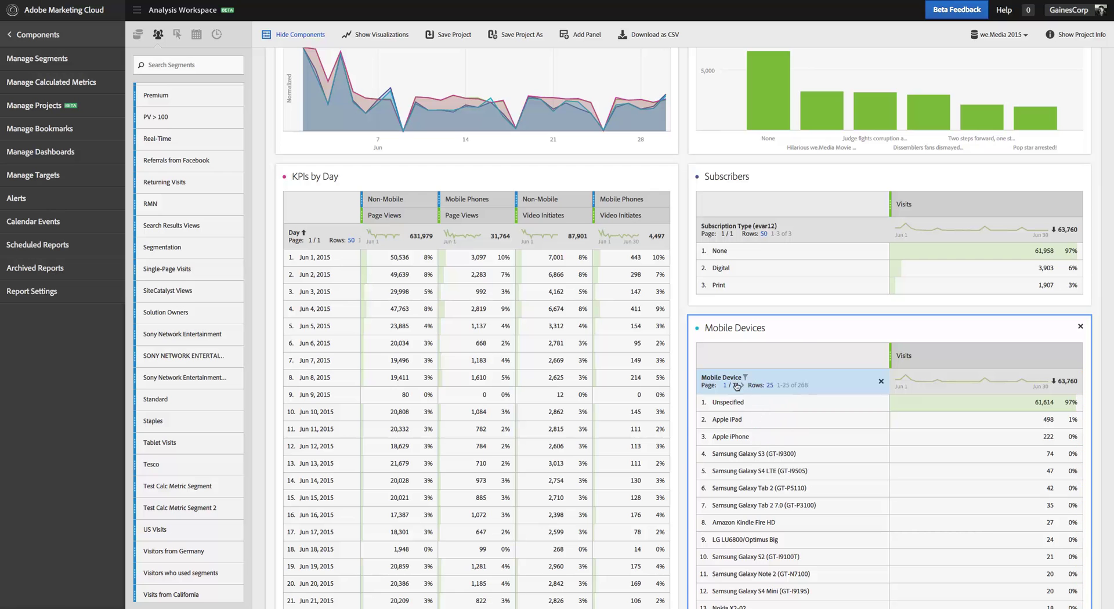
pyautogui.scroll(-1, 796, 430)
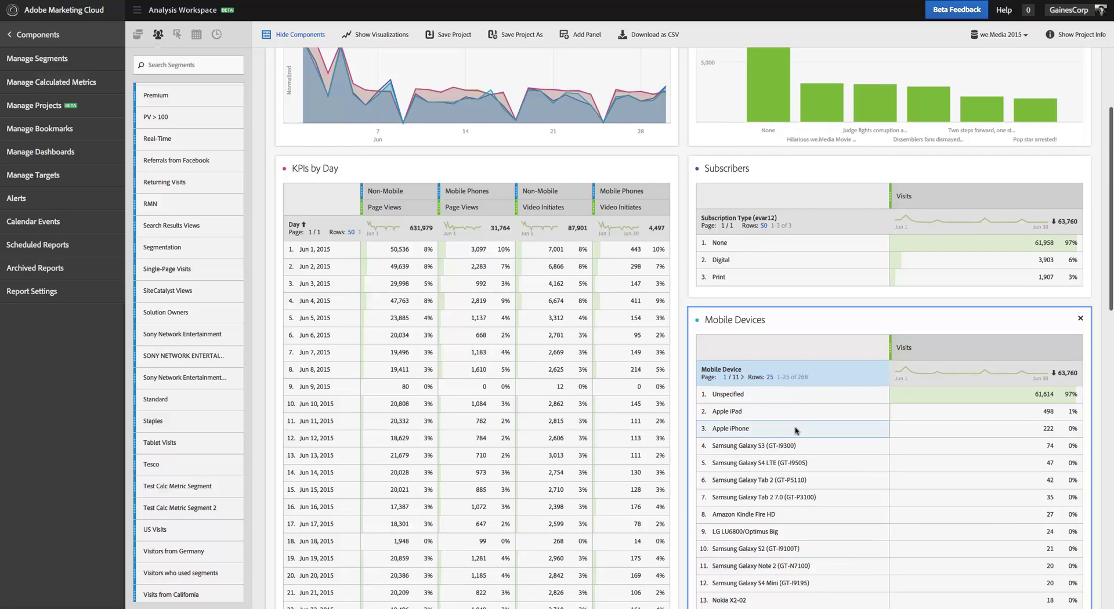
pyautogui.scroll(-5, 796, 431)
pyautogui.scroll(5, 796, 430)
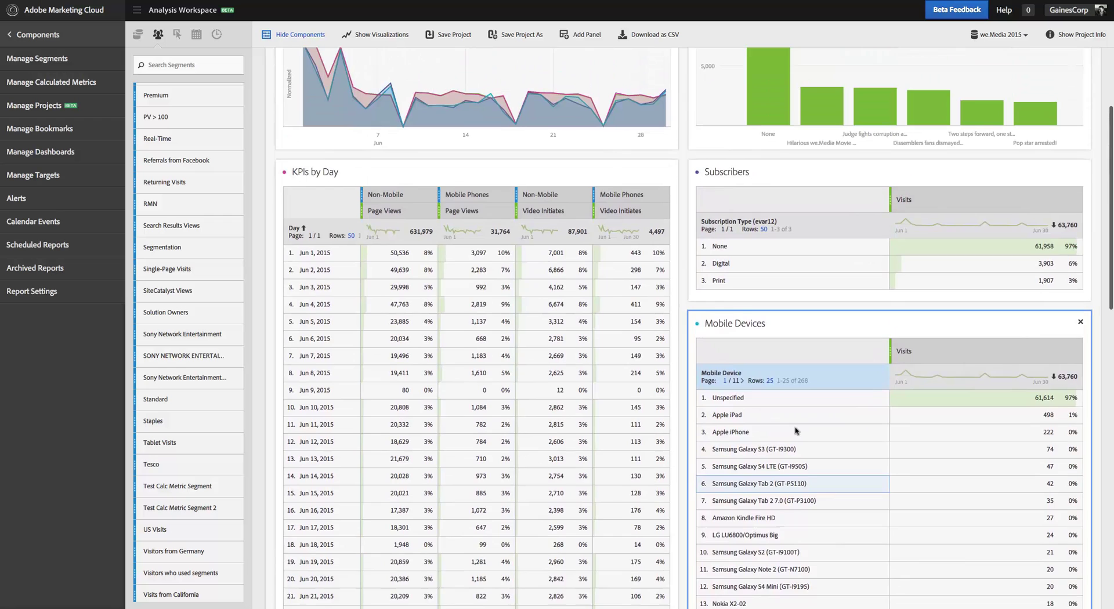
pyautogui.scroll(2, 777, 430)
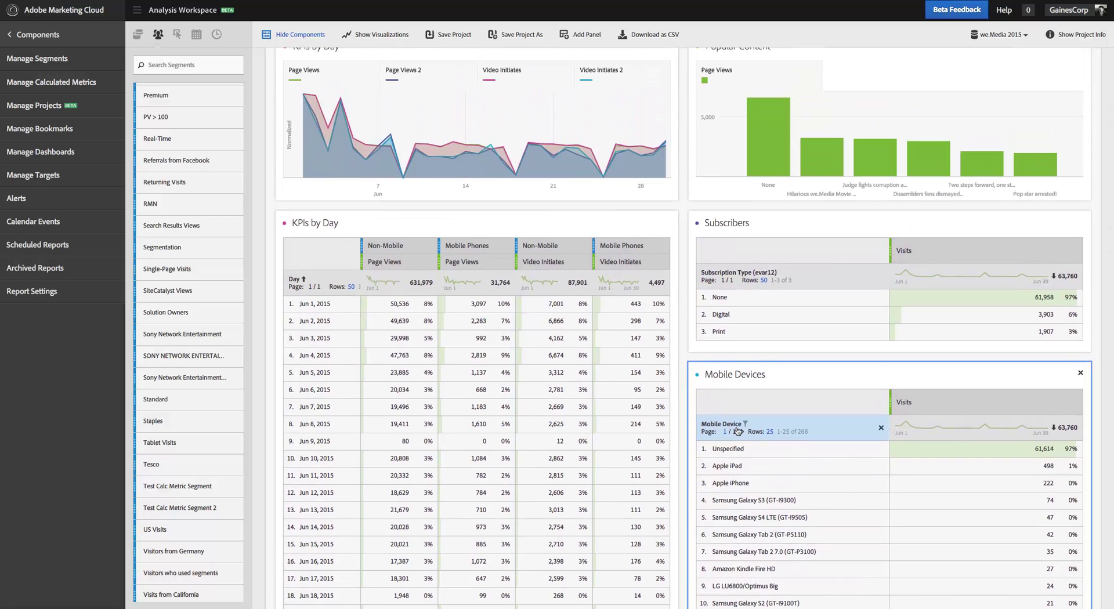
pyautogui.click(742, 431)
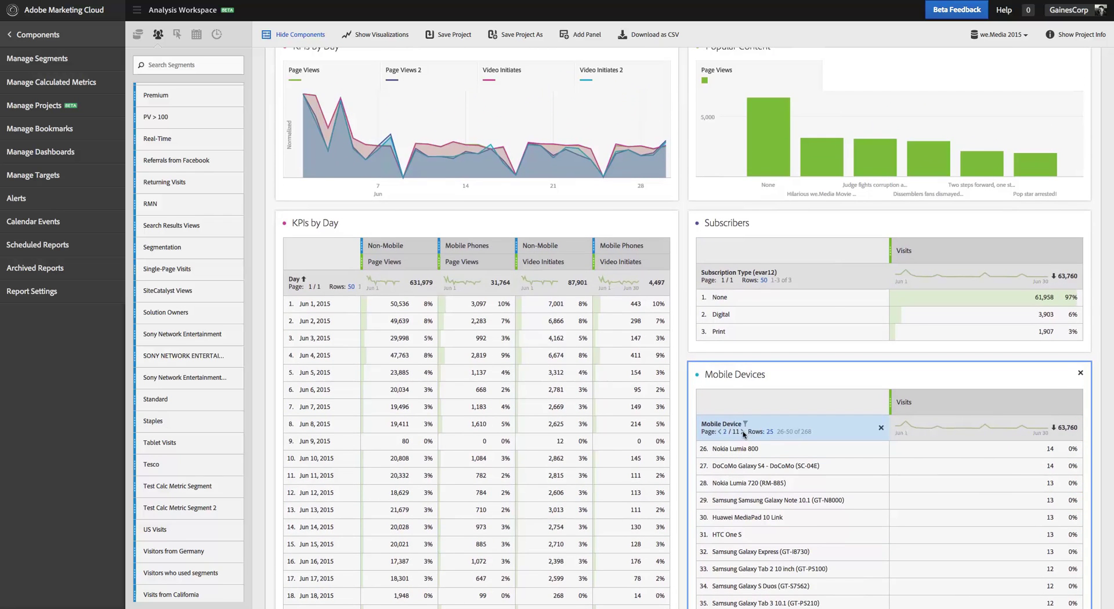
pyautogui.click(742, 432)
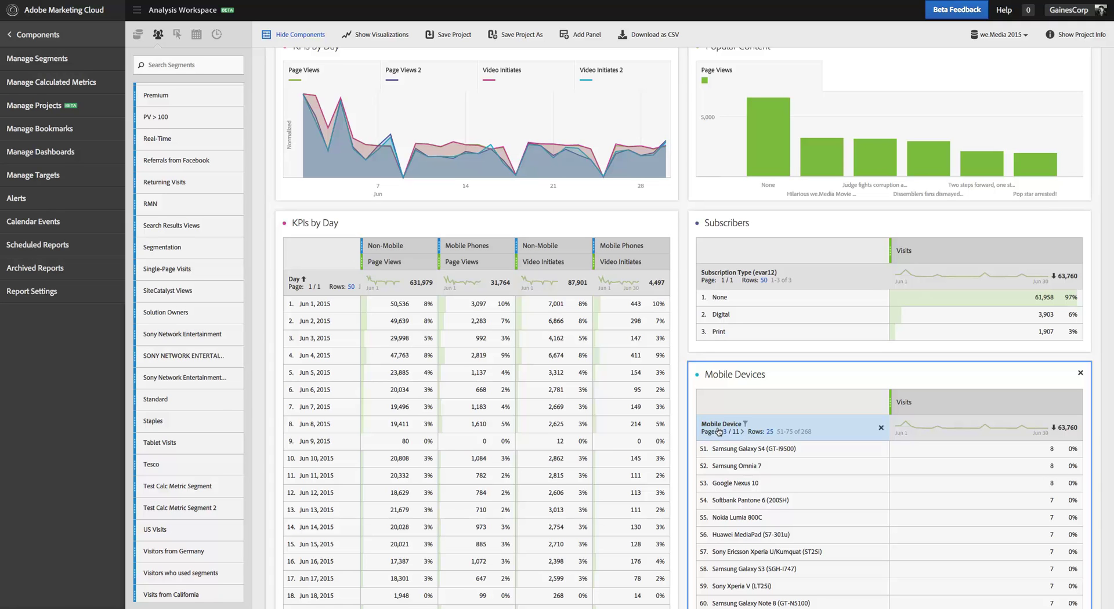
pyautogui.click(720, 432)
pyautogui.scroll(-5, 722, 466)
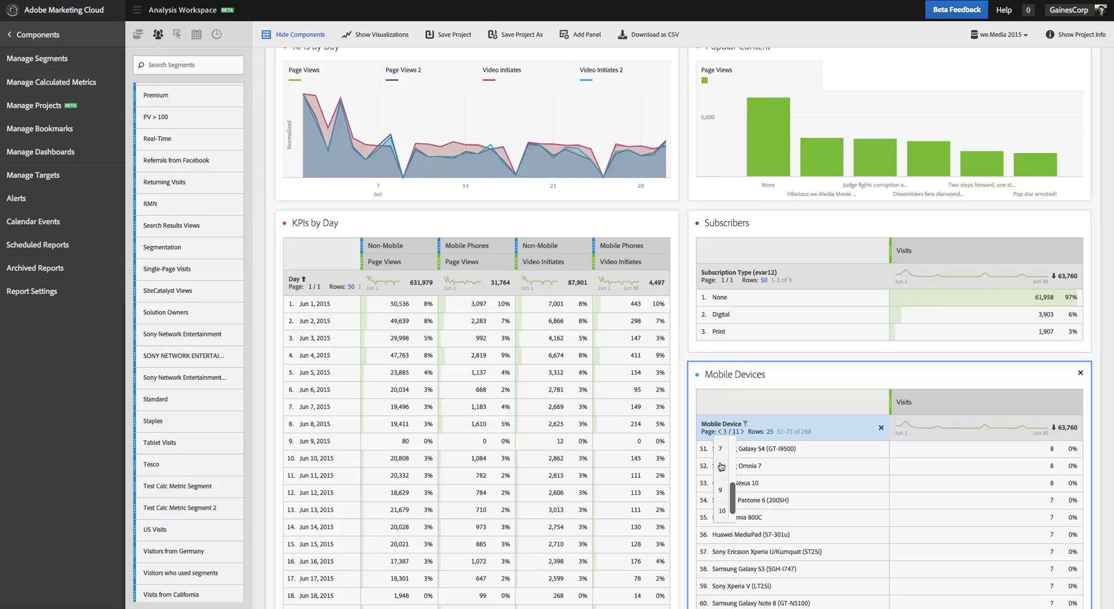
pyautogui.click(719, 482)
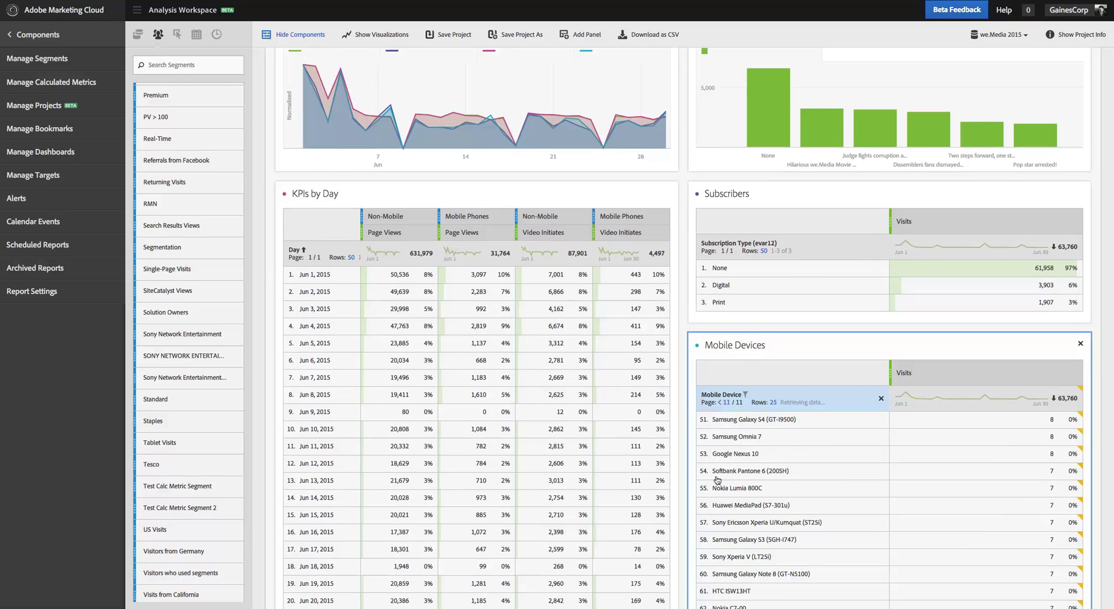
pyautogui.click(722, 404)
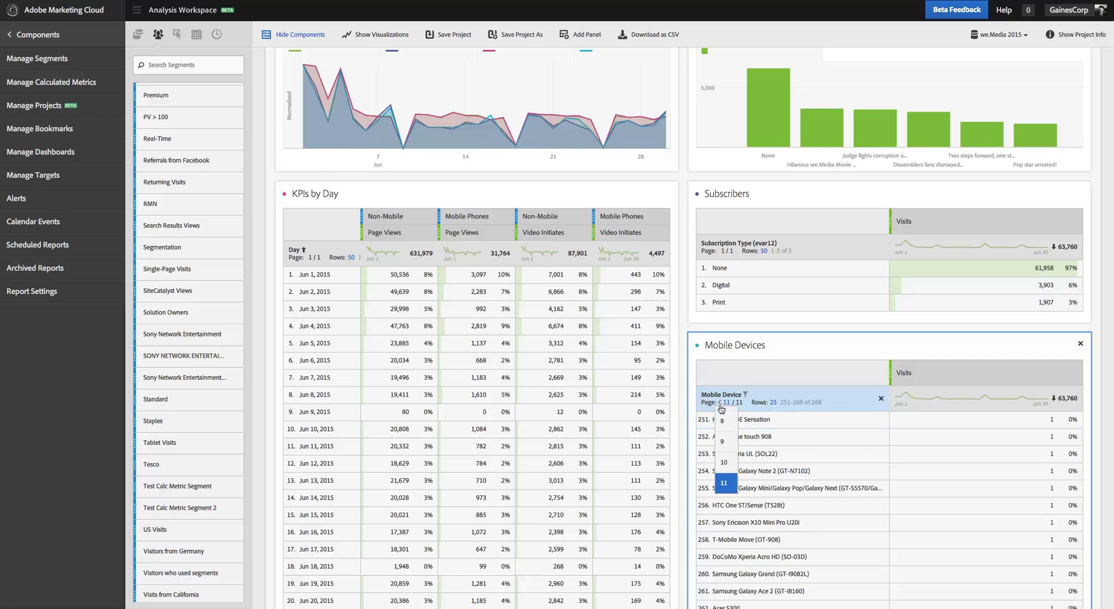
pyautogui.scroll(-1, 721, 479)
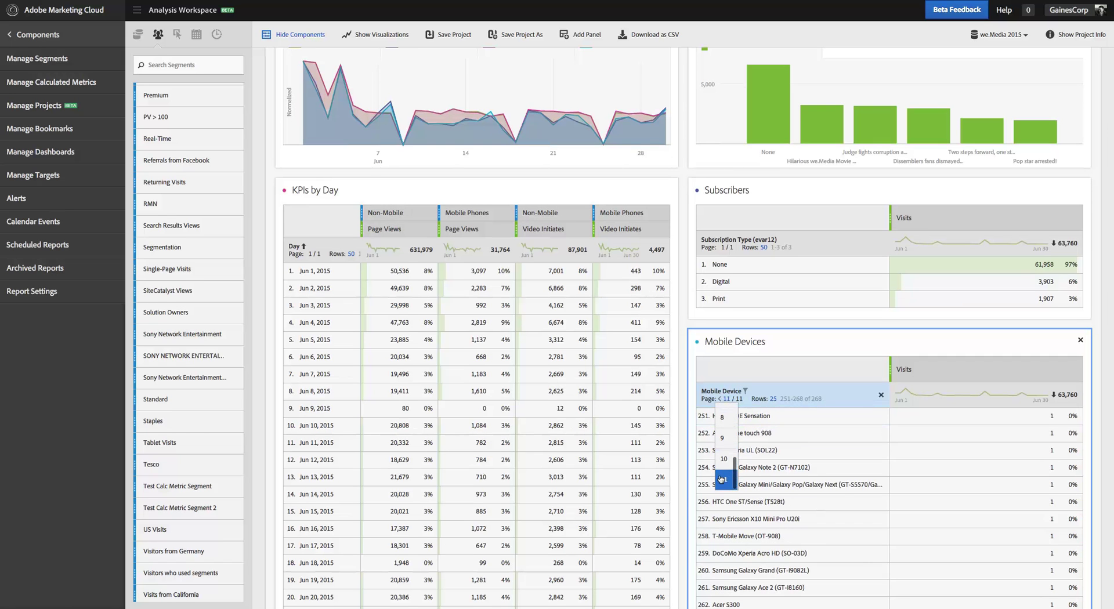
pyautogui.scroll(5, 722, 464)
pyautogui.click(722, 417)
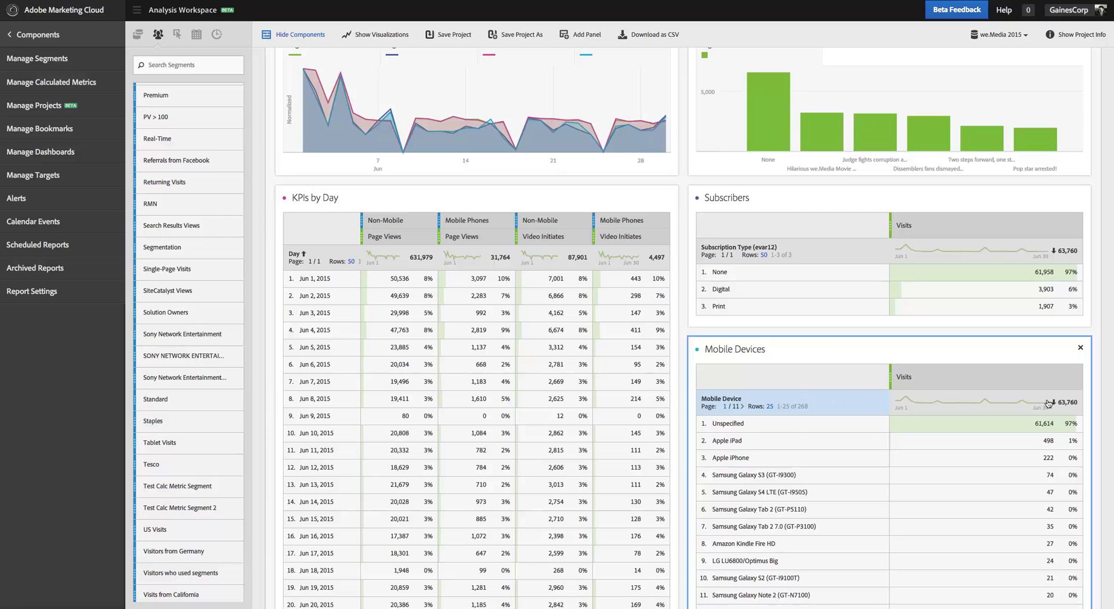
# Find Page Views in the metrics list and add it as a column beside Visits.
pyautogui.click(177, 34)
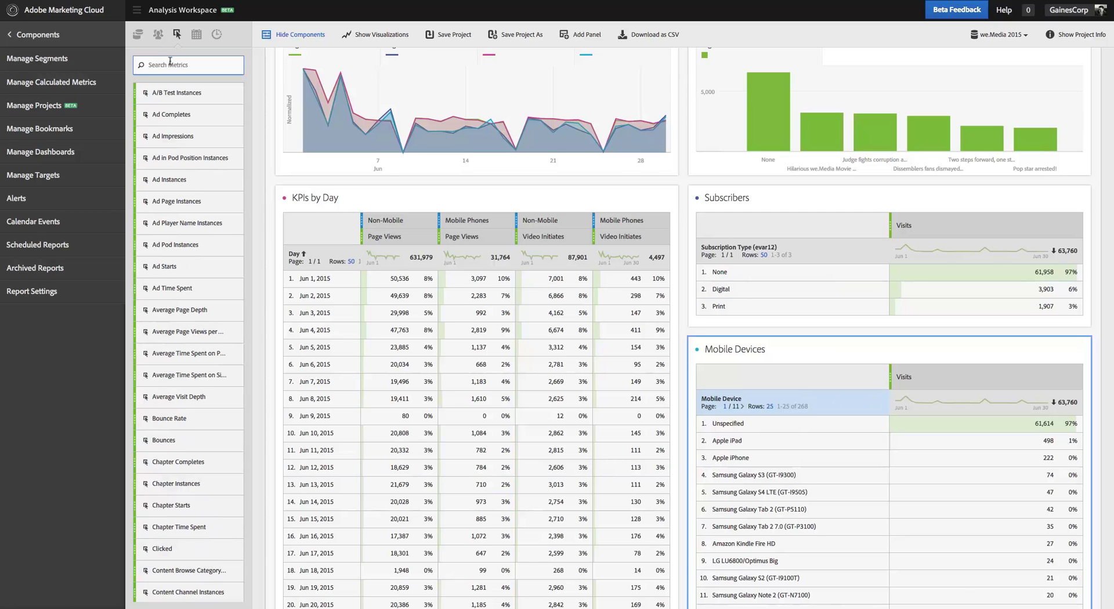
pyautogui.click(170, 64)
pyautogui.write('Page')
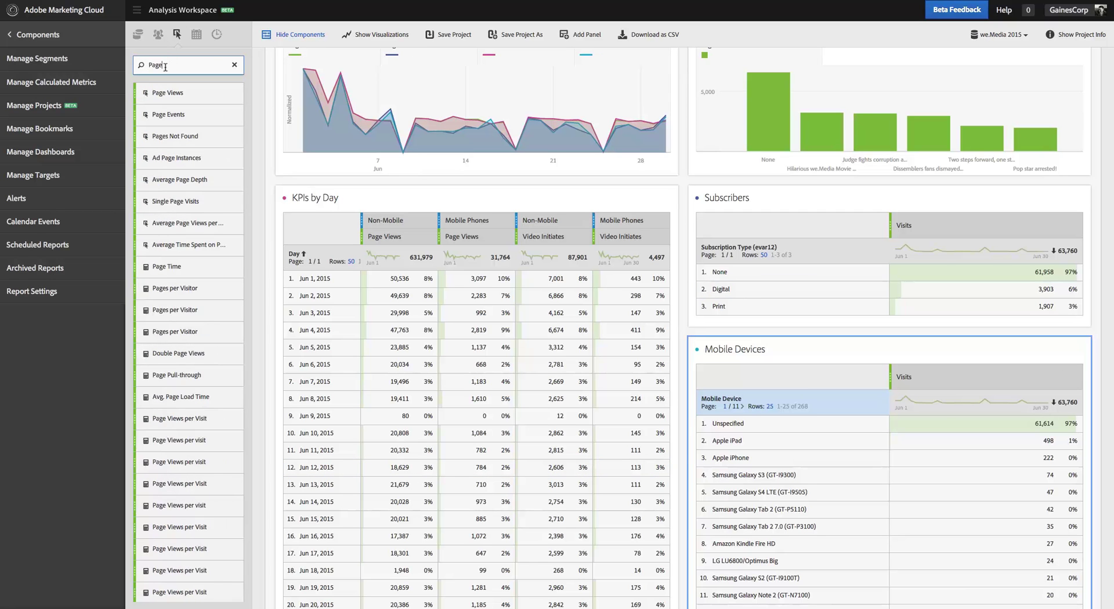
pyautogui.moveTo(168, 93); pyautogui.dragTo(1041, 374)
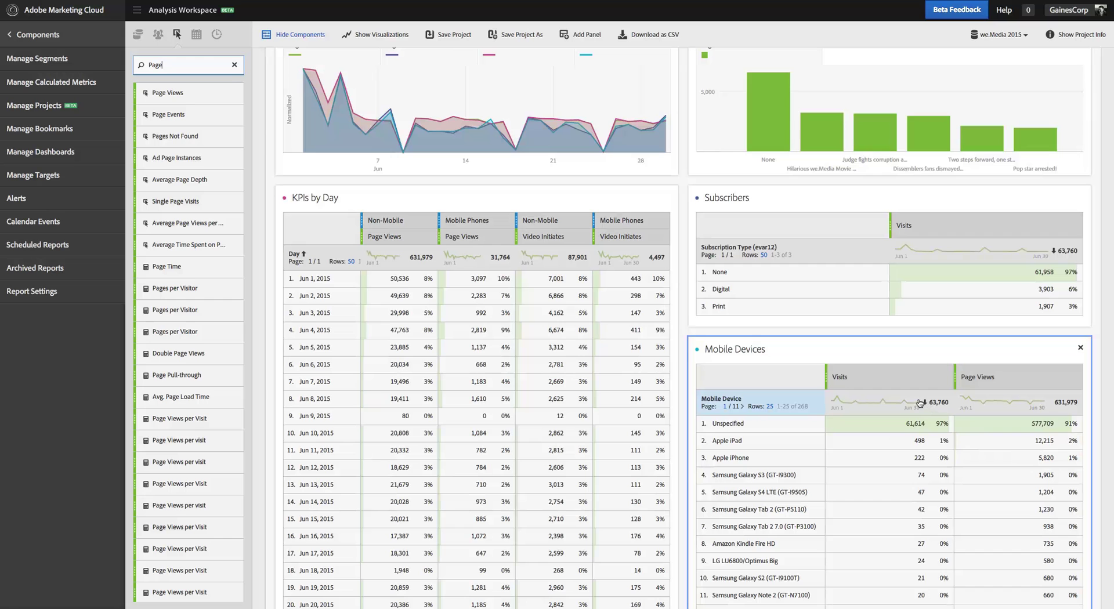
# Sort Mobile Devices by Page Views descending, ranking Galaxy Tab 2 above Galaxy S4 LTE.
pyautogui.click(924, 402)
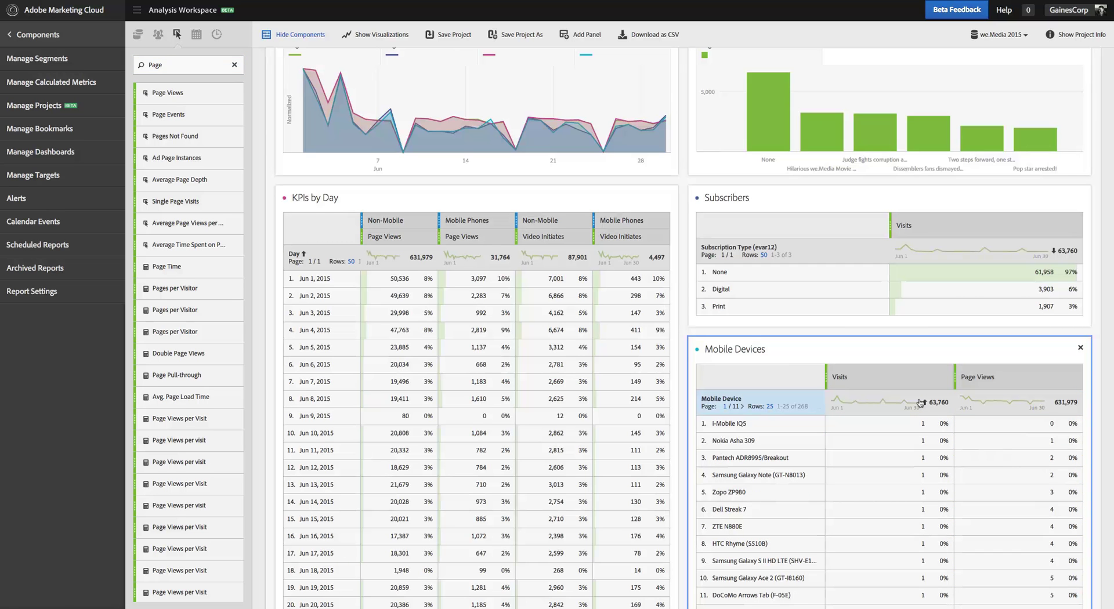
pyautogui.click(923, 403)
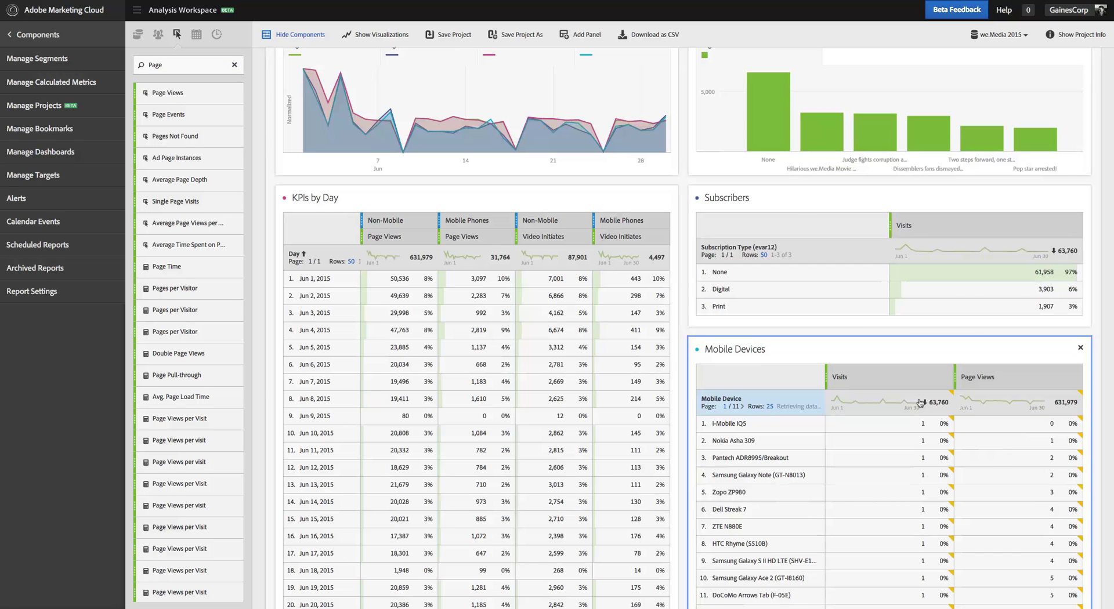
pyautogui.click(1048, 405)
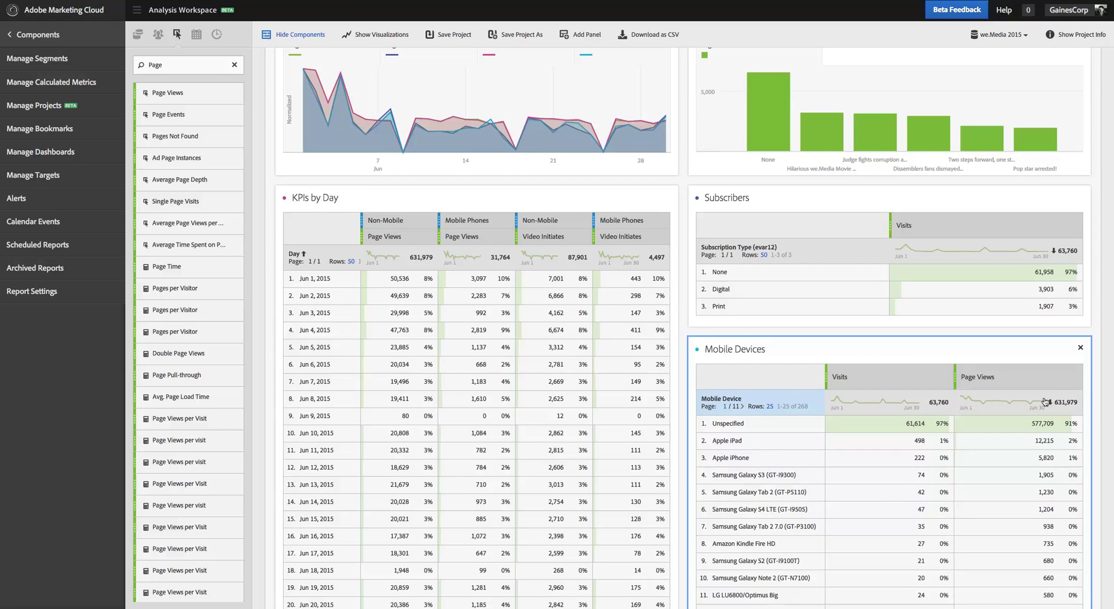
pyautogui.click(1048, 403)
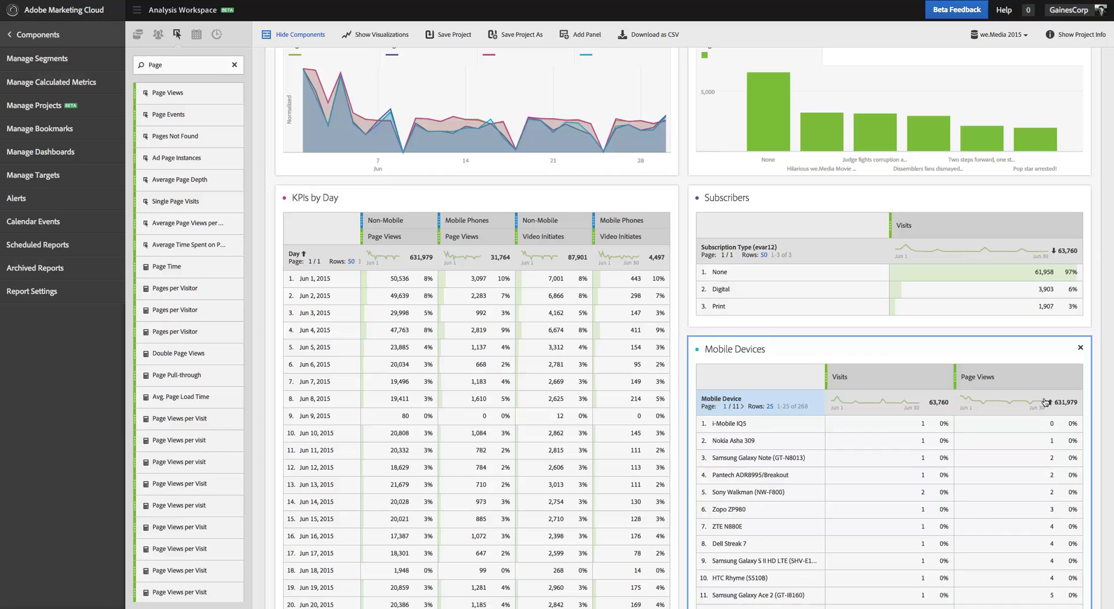
pyautogui.click(1046, 402)
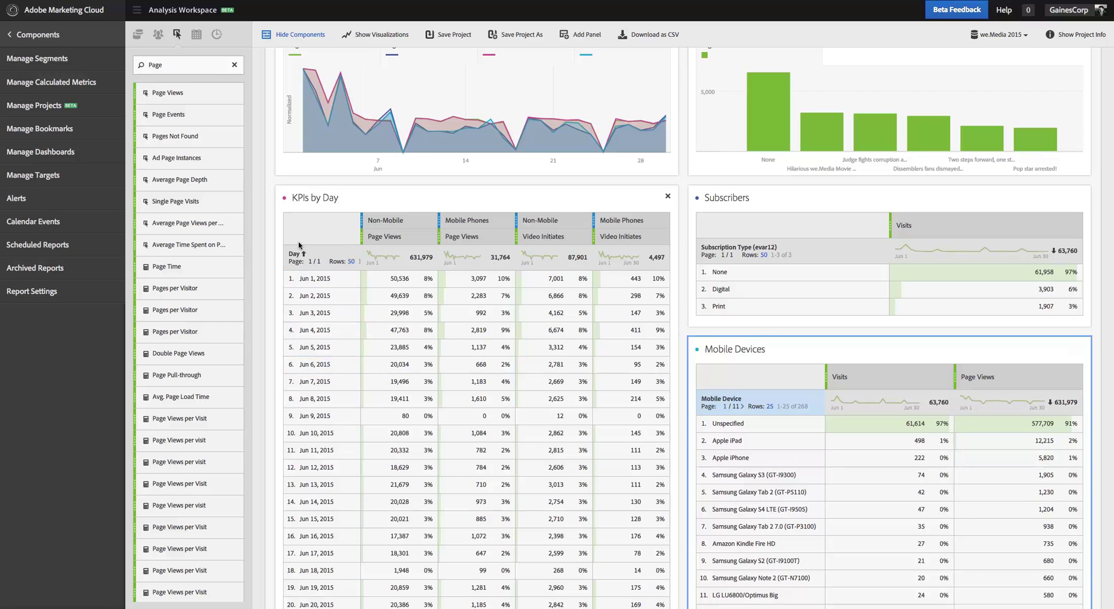
pyautogui.scroll(-1, 321, 314)
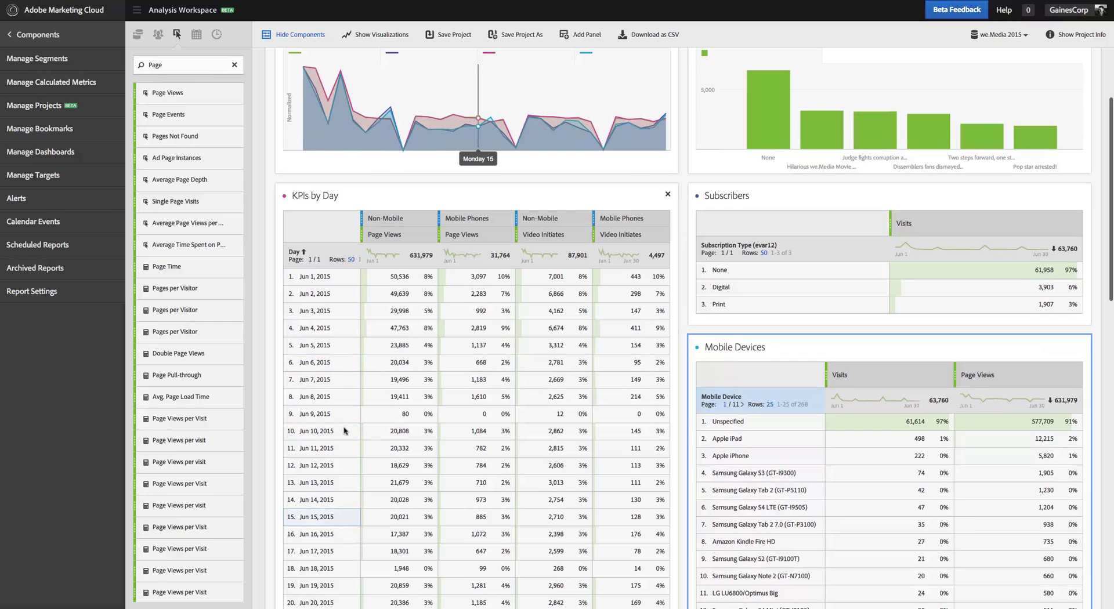
pyautogui.scroll(1, 316, 307)
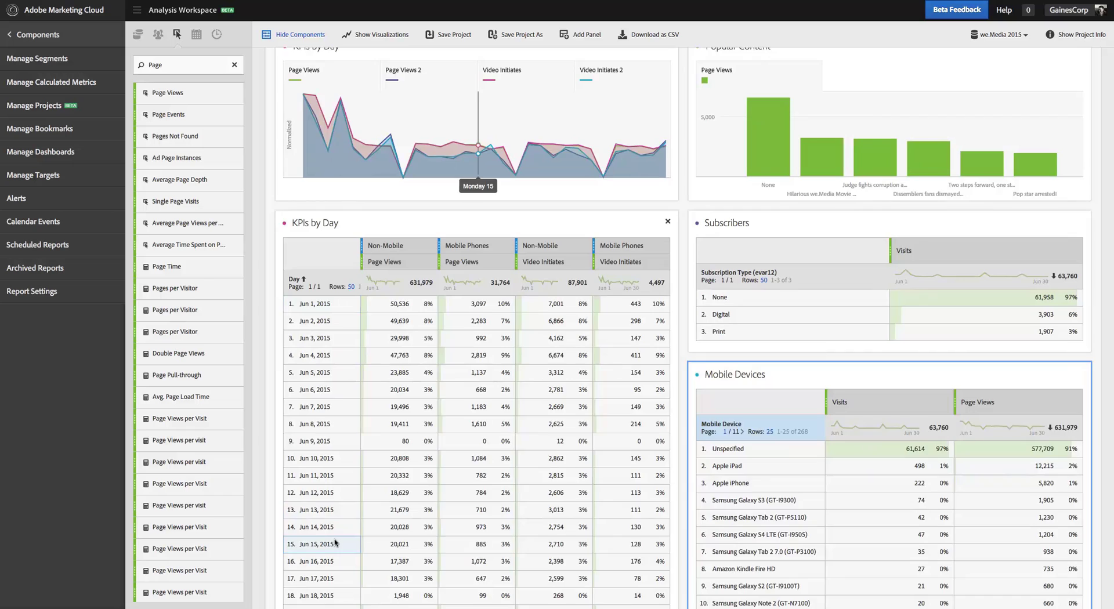
pyautogui.scroll(-5, 333, 543)
pyautogui.scroll(8, 337, 543)
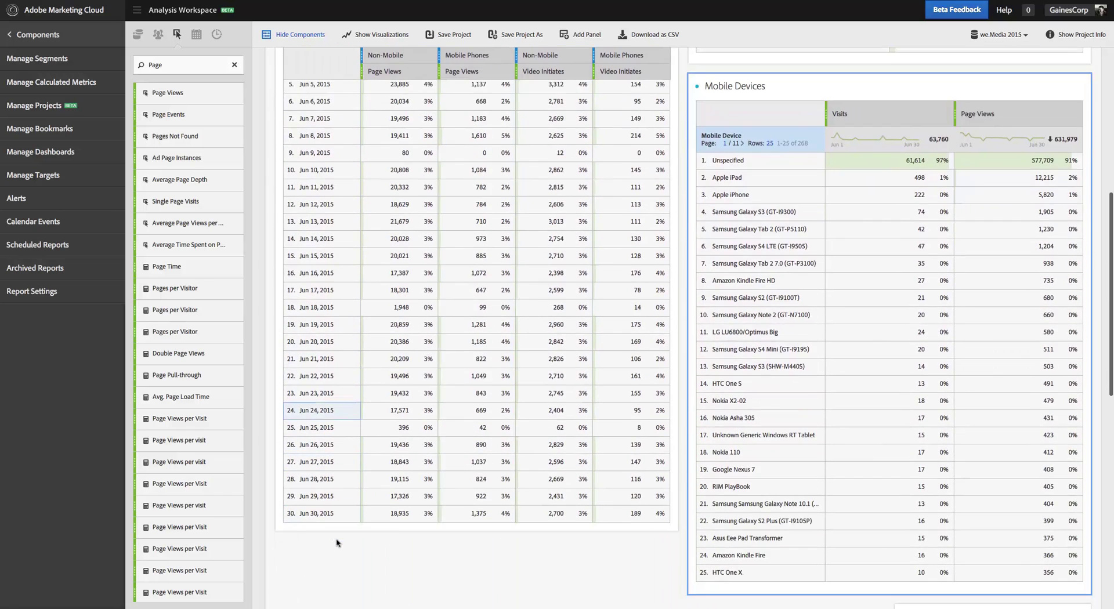
pyautogui.scroll(-1, 337, 543)
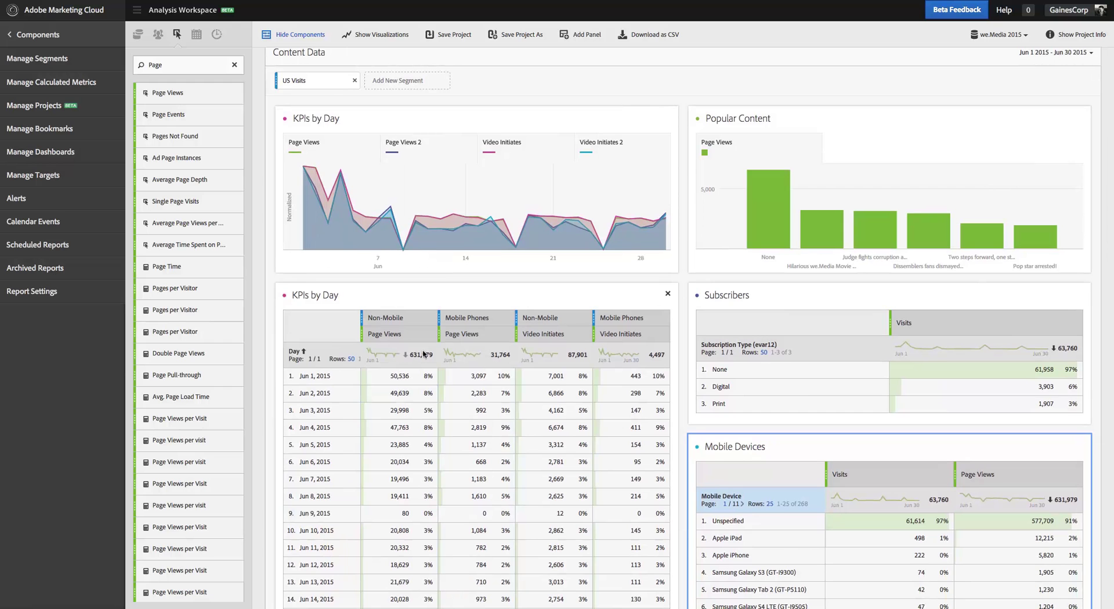
pyautogui.click(403, 355)
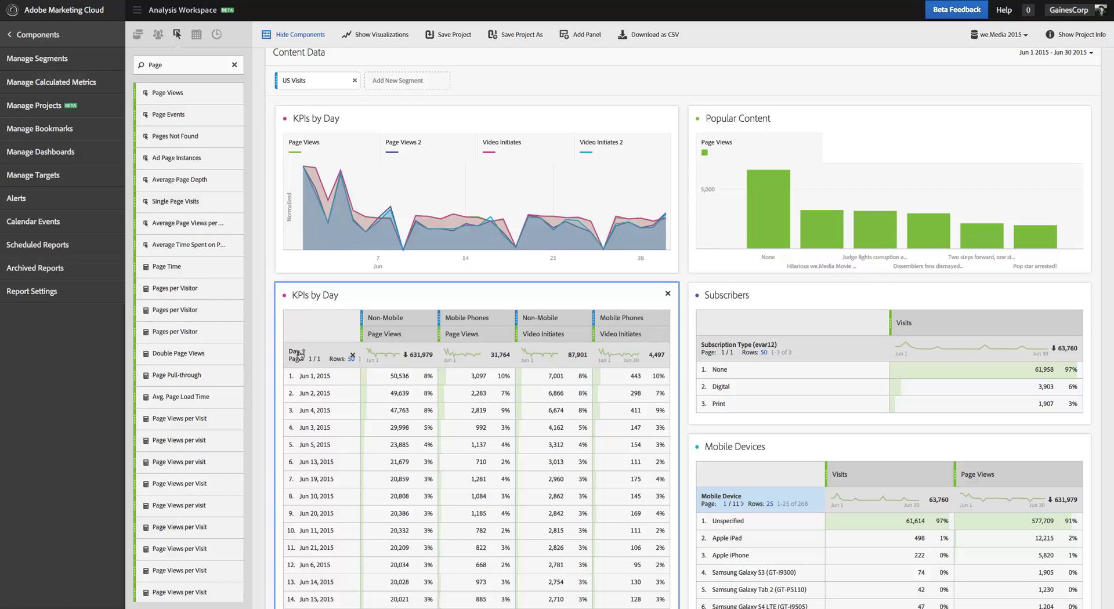
pyautogui.click(302, 352)
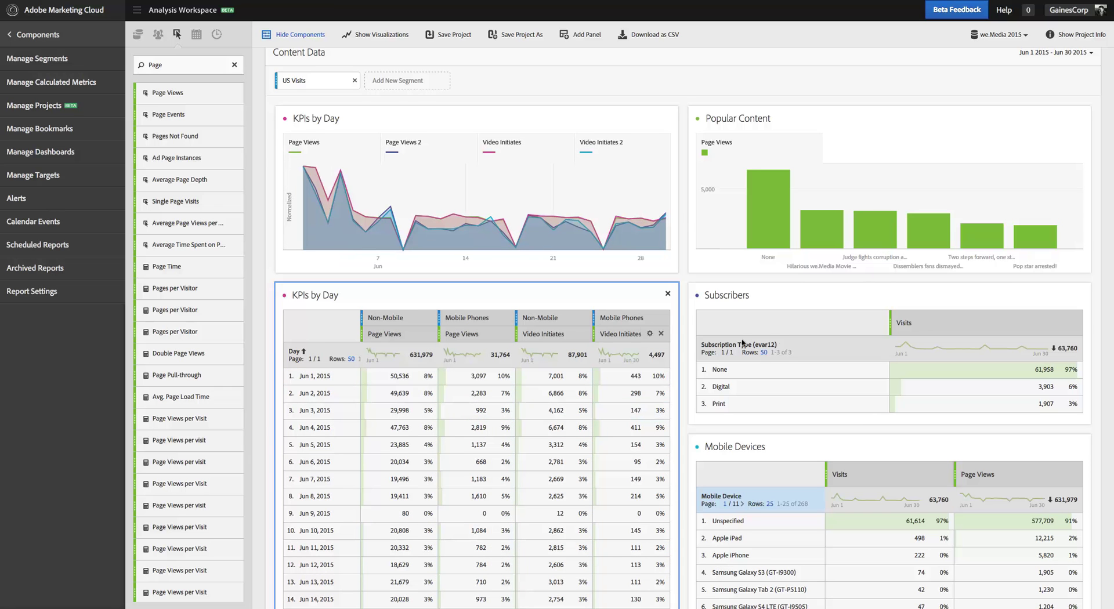
# Filter Mobile Devices by 'iphone' to show only Apple iPhone, then reopen the search filter.
pyautogui.scroll(-1, 780, 458)
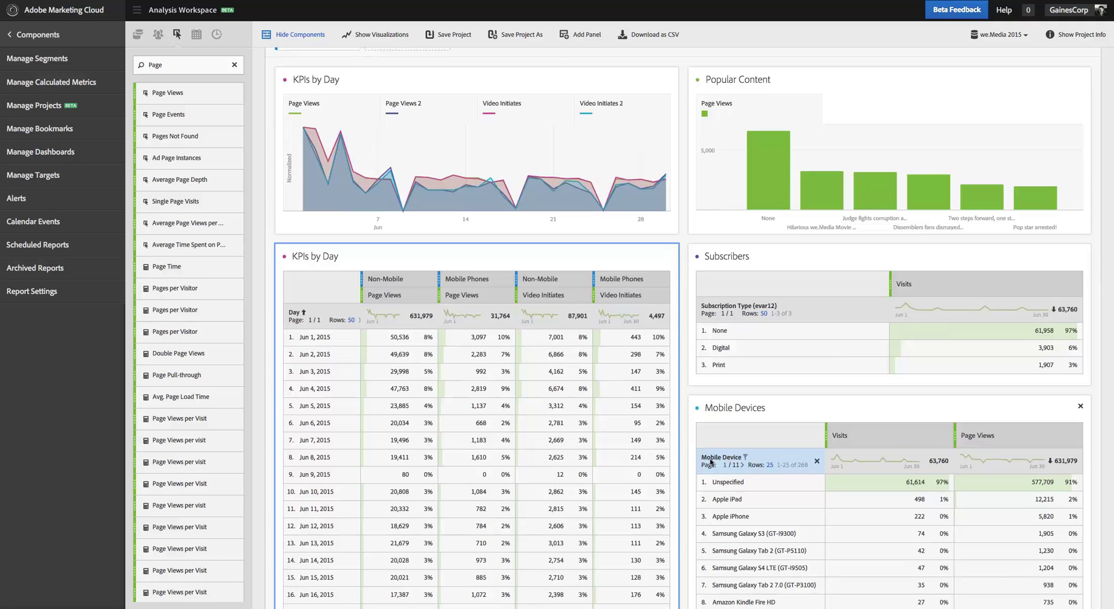
pyautogui.click(741, 456)
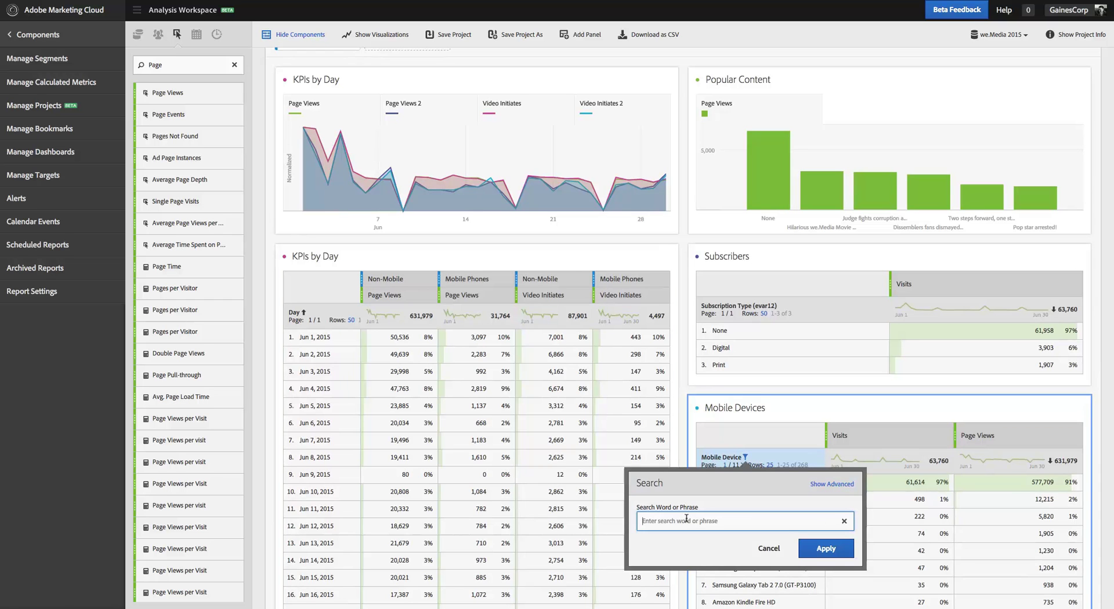
pyautogui.write('iphone')
pyautogui.click(827, 554)
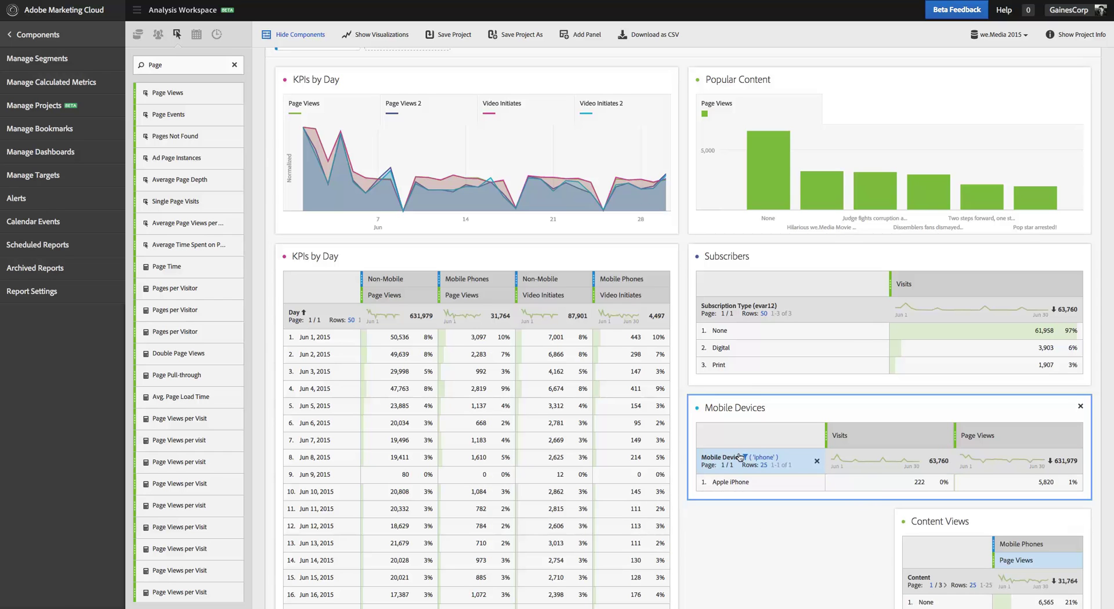
pyautogui.click(743, 458)
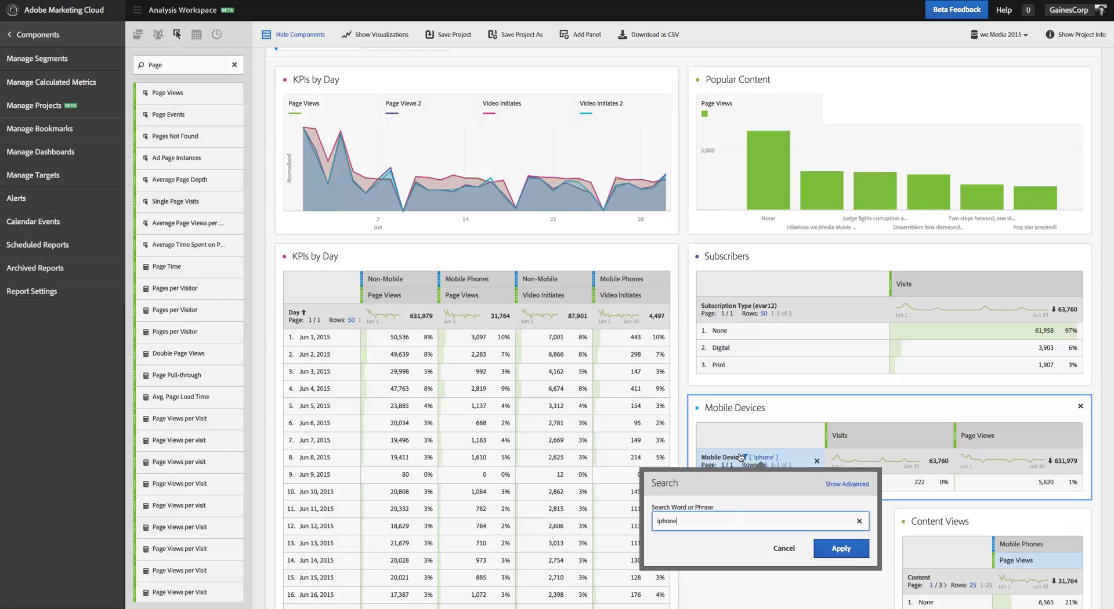
# Switch the device search to advanced criteria and add a second criterion row.
pyautogui.click(848, 483)
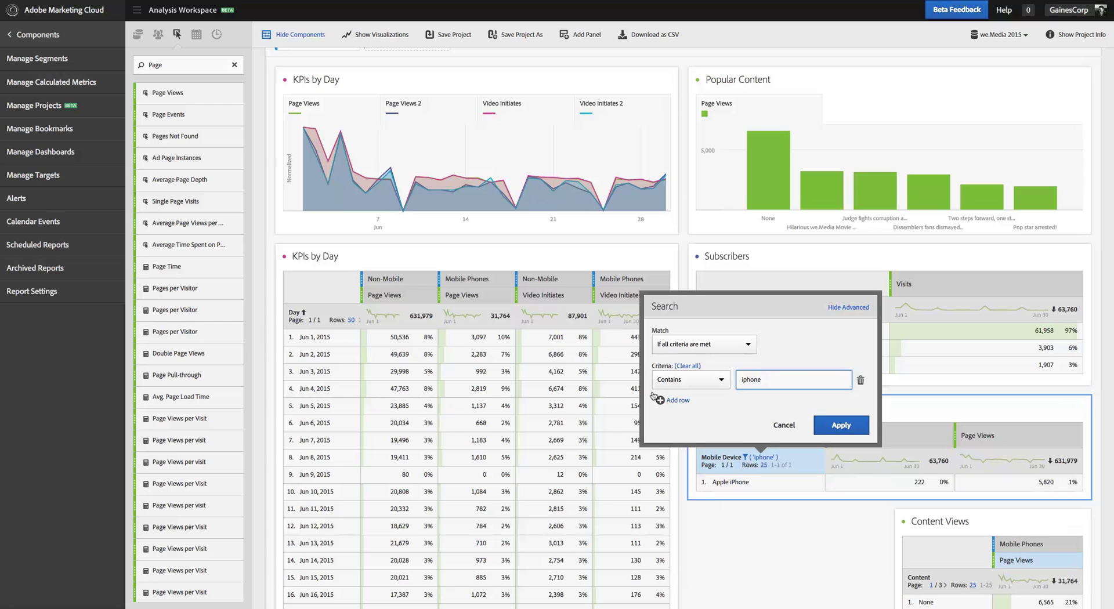
pyautogui.click(693, 344)
pyautogui.click(784, 340)
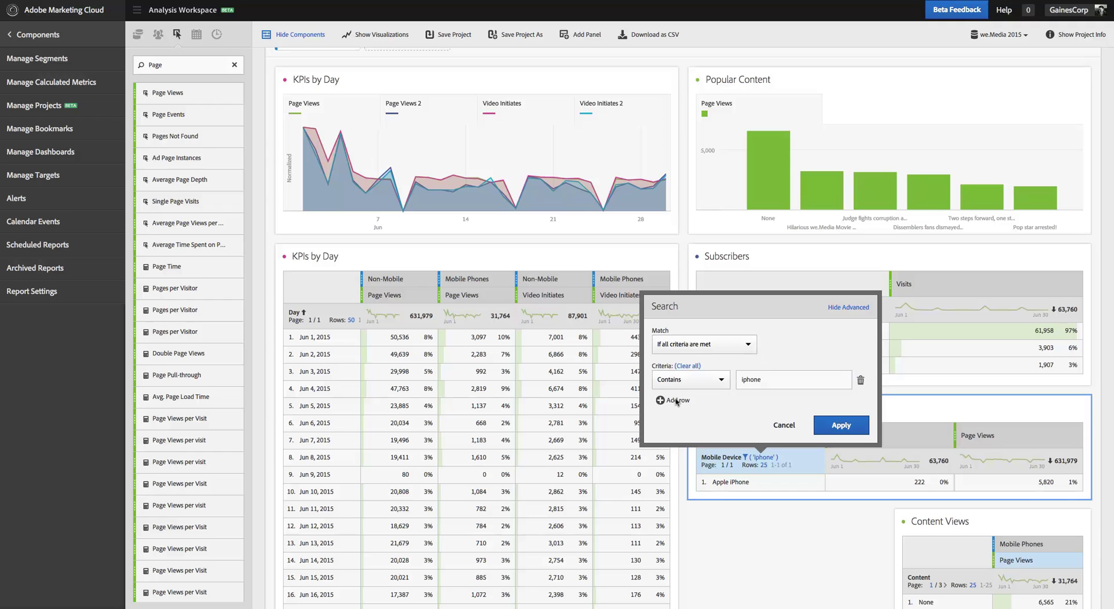
pyautogui.click(715, 381)
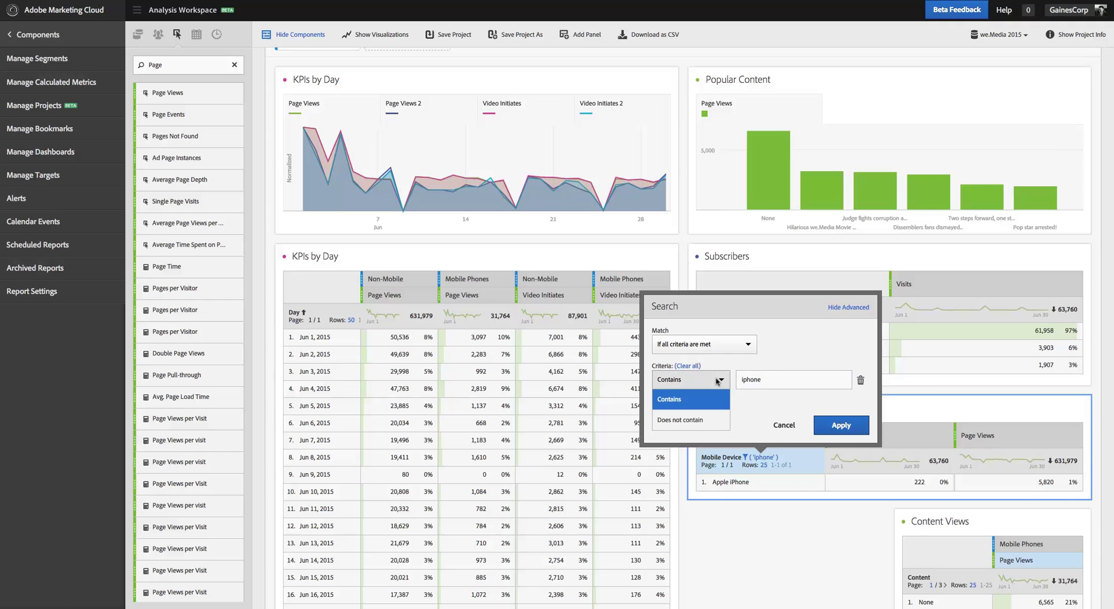
pyautogui.click(718, 382)
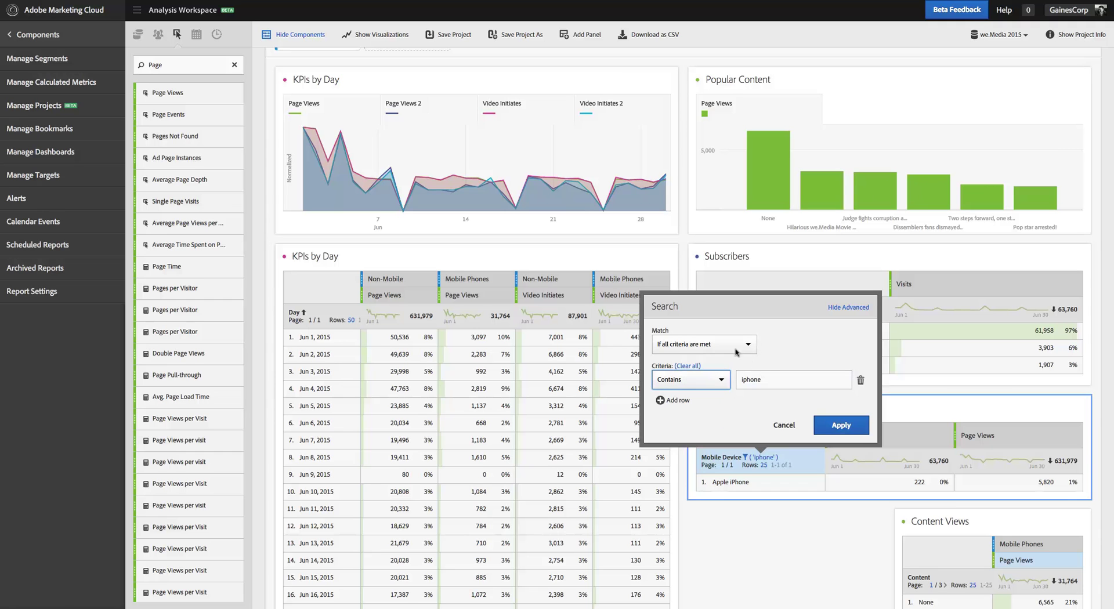
pyautogui.click(674, 400)
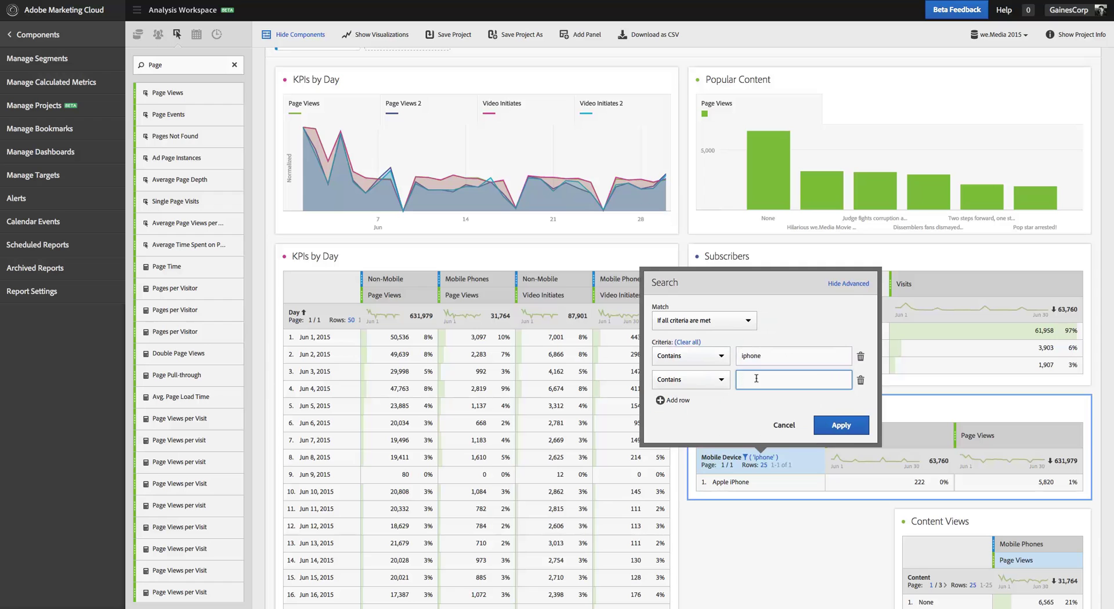
# Set Match to 'If any criteria are met' and fill the second criterion with ipad.
pyautogui.click(719, 322)
pyautogui.click(708, 347)
pyautogui.click(776, 378)
pyautogui.click(715, 321)
pyautogui.click(791, 307)
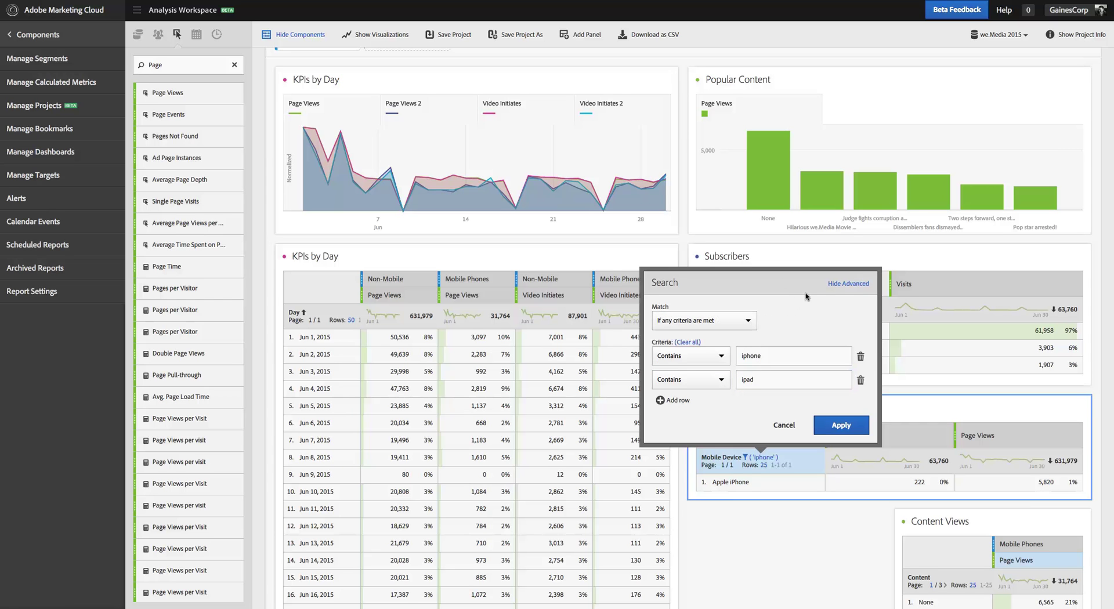
pyautogui.click(705, 356)
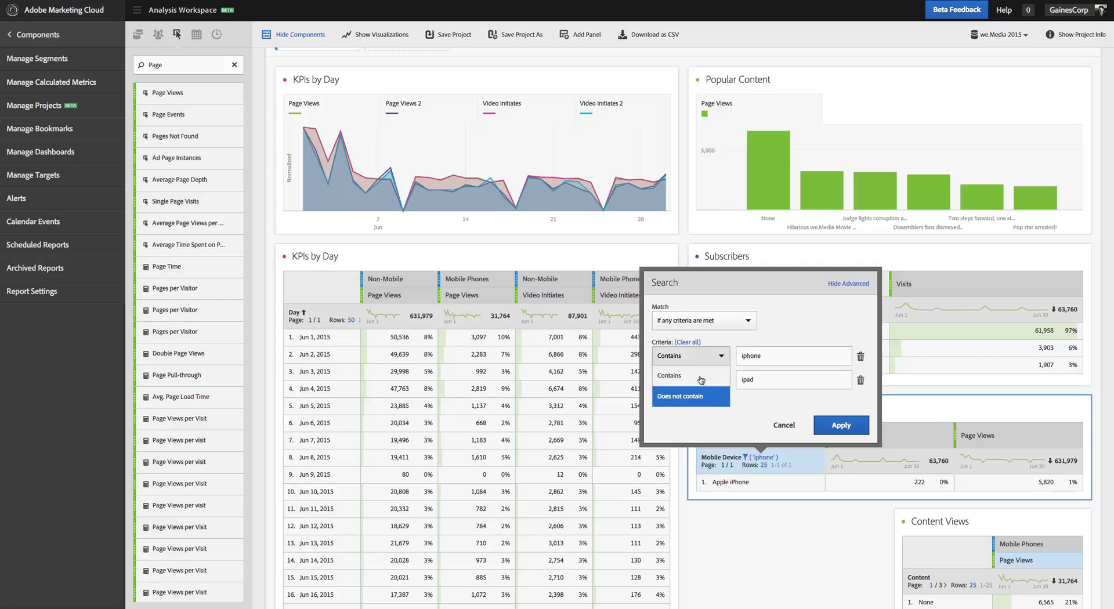
pyautogui.click(754, 425)
# Apply the iphone-or-ipad advanced filter, then review its criteria and close without changes.
pyautogui.click(841, 425)
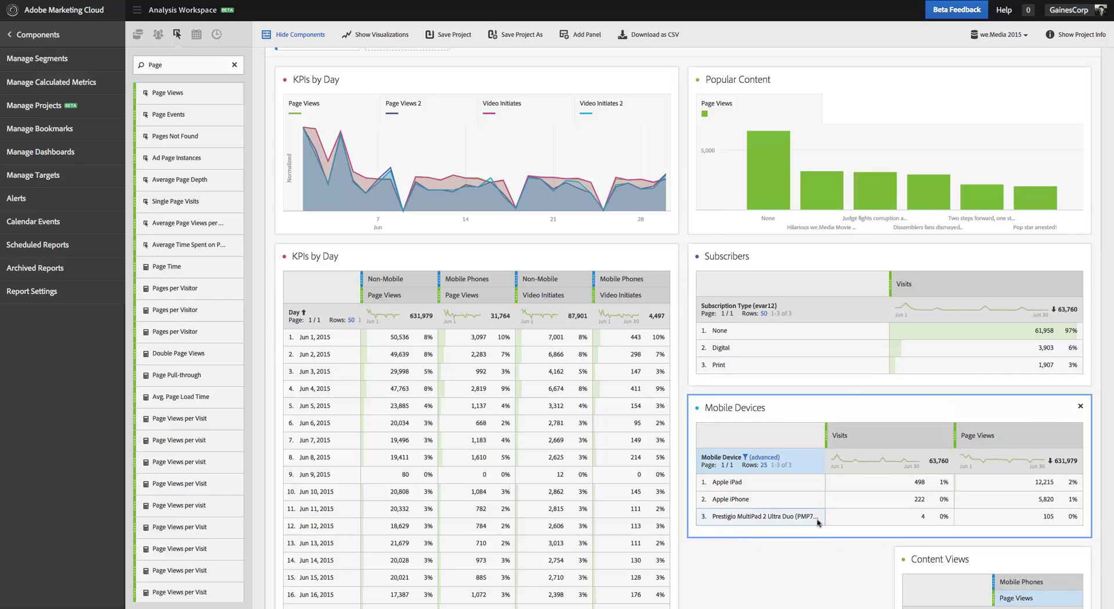
pyautogui.scroll(1, 777, 522)
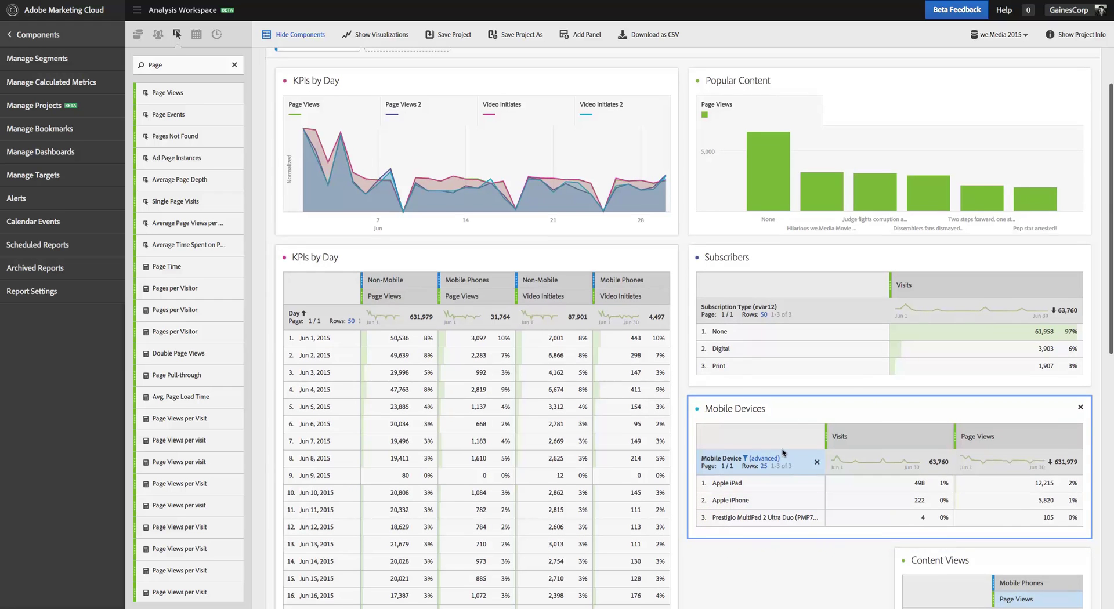
pyautogui.click(764, 458)
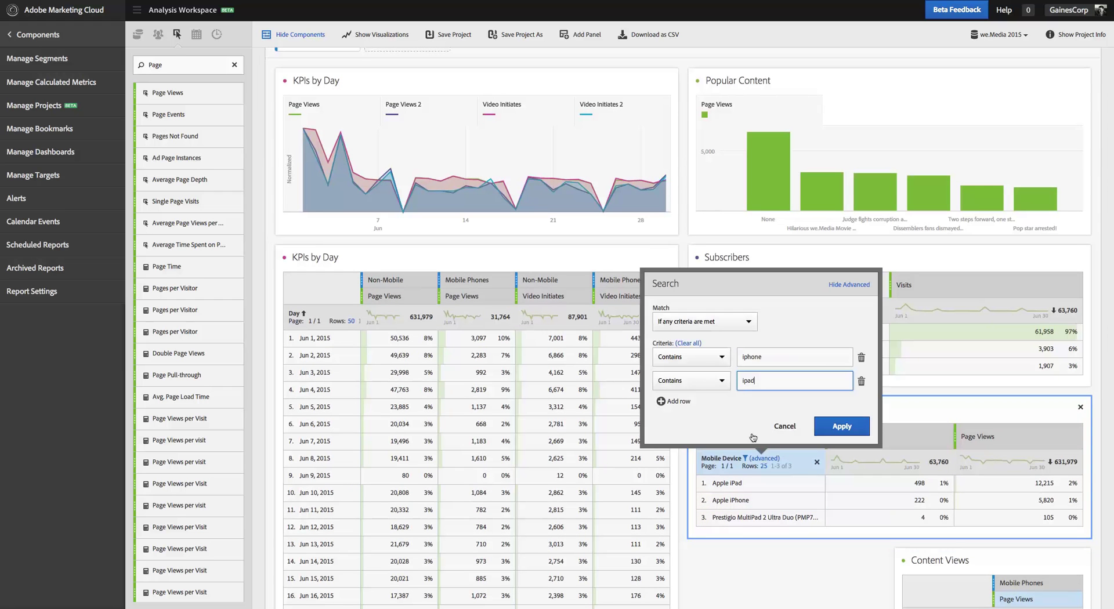
pyautogui.click(782, 427)
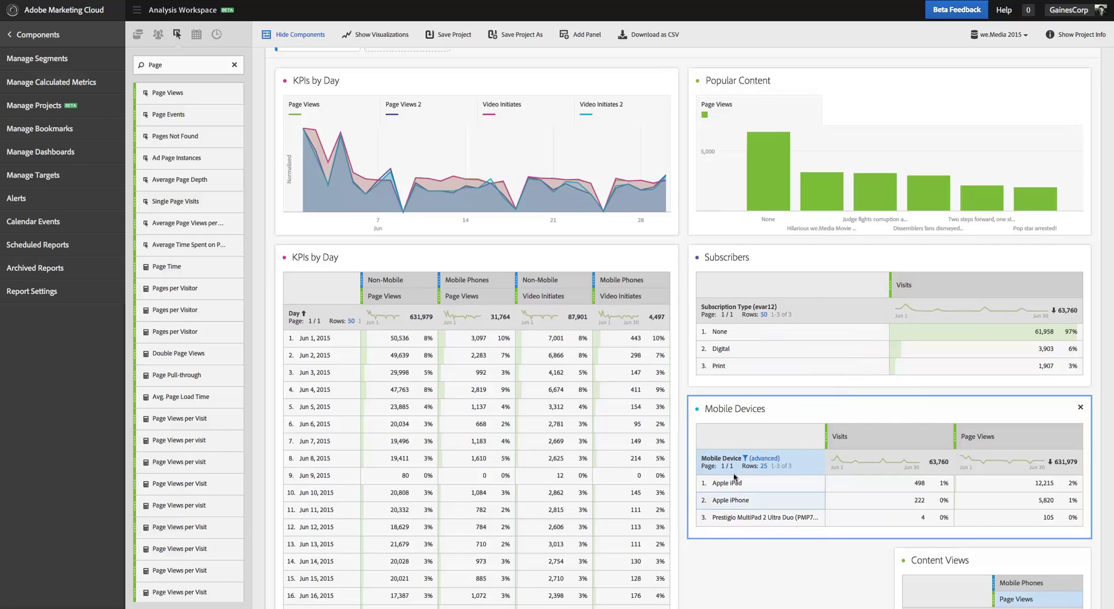